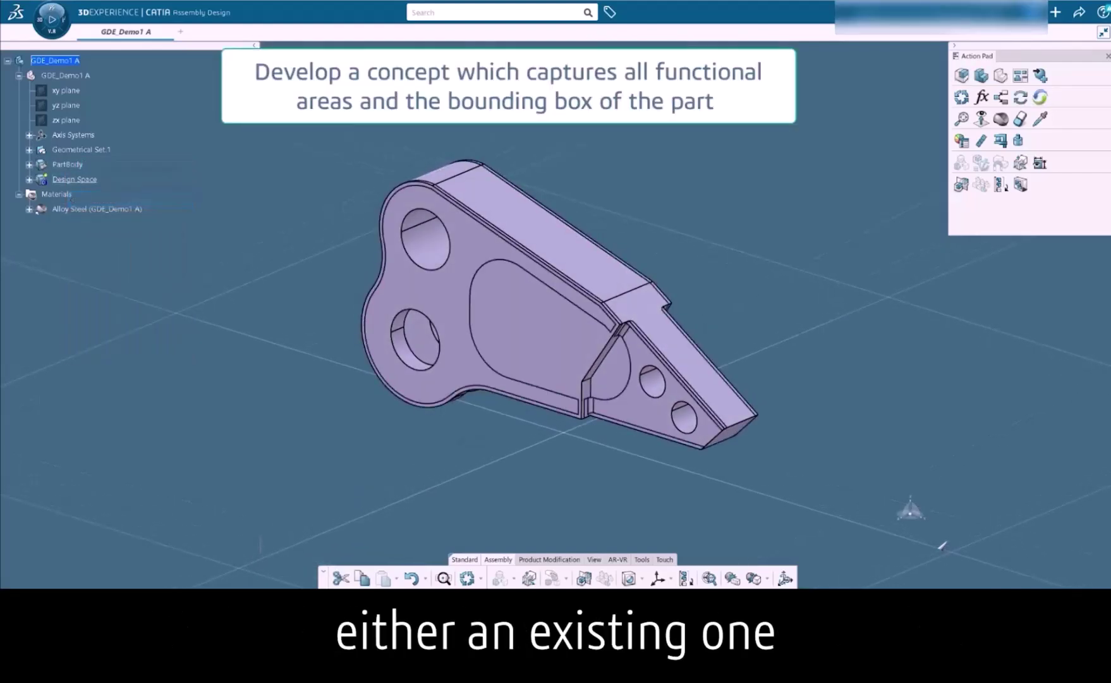
Hide the PartBody so that only the Design Space body of the bracket is shown
right_click(70, 164)
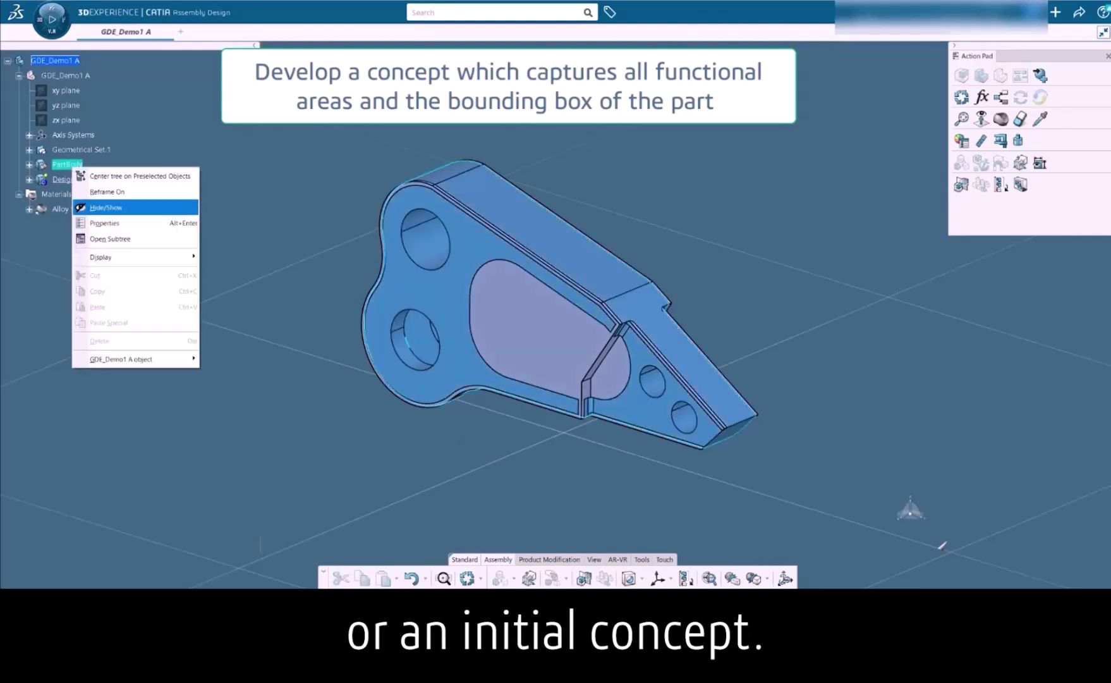
click(105, 208)
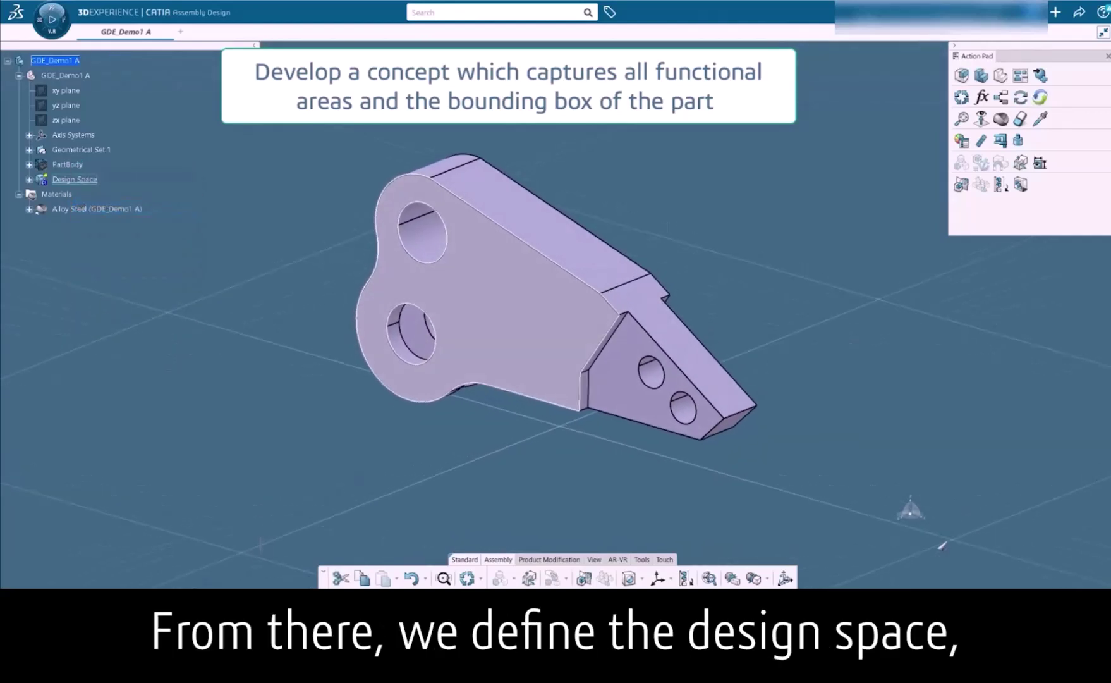
middle_drag(632, 380, 582, 351)
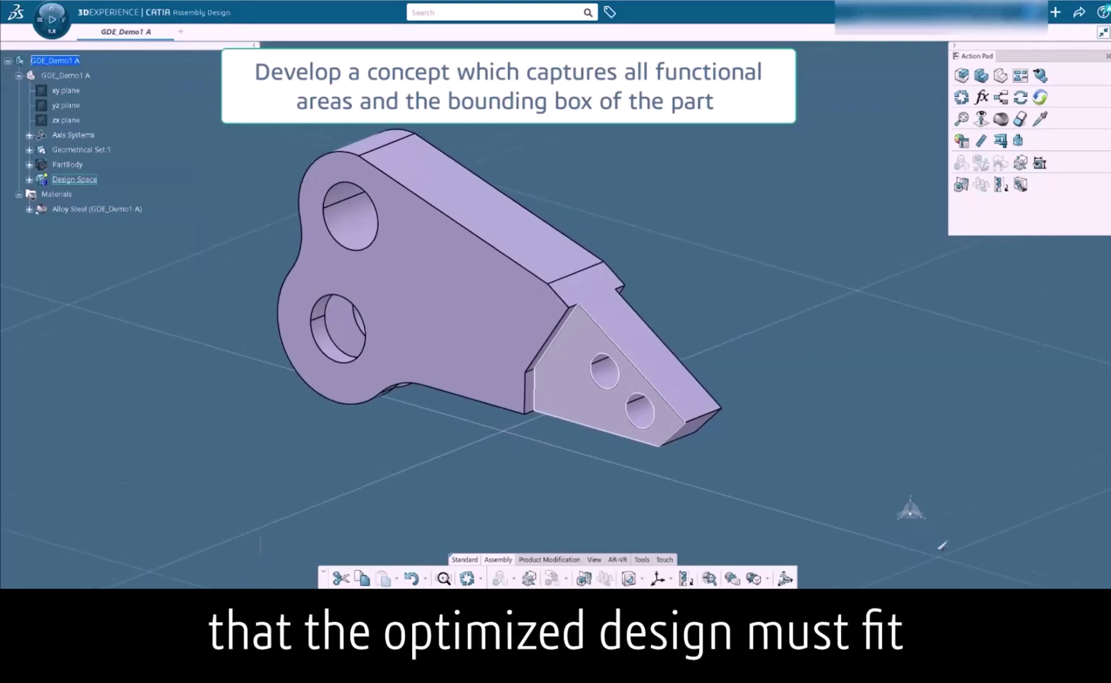
Switch to the Functional Generative Design app
click(40, 19)
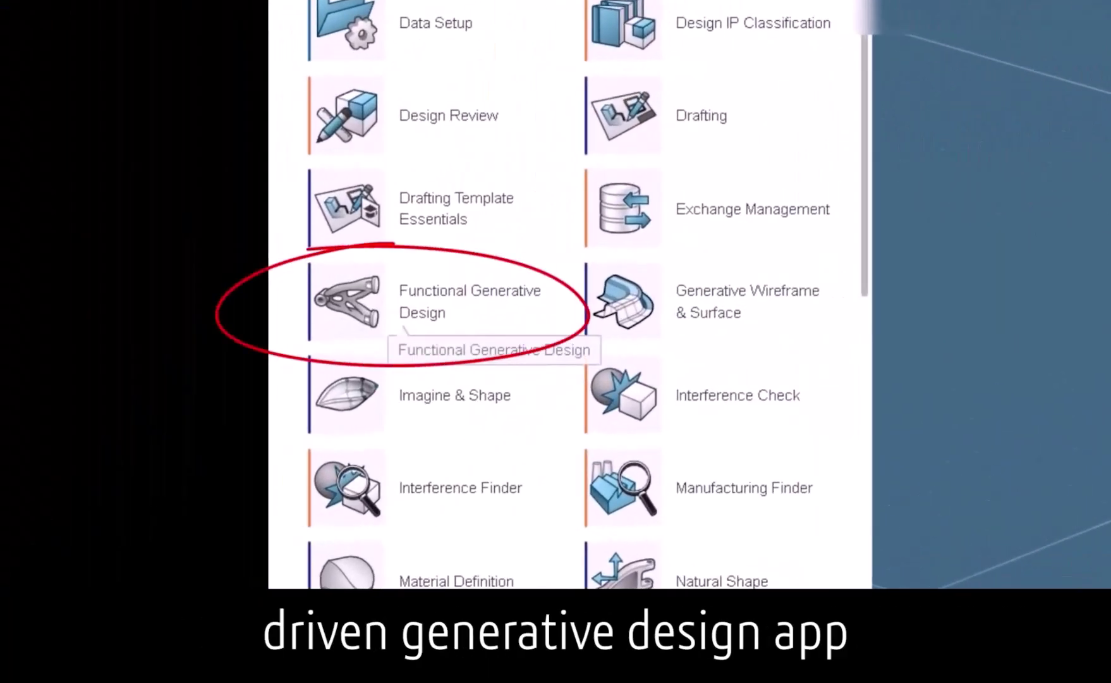
click(404, 319)
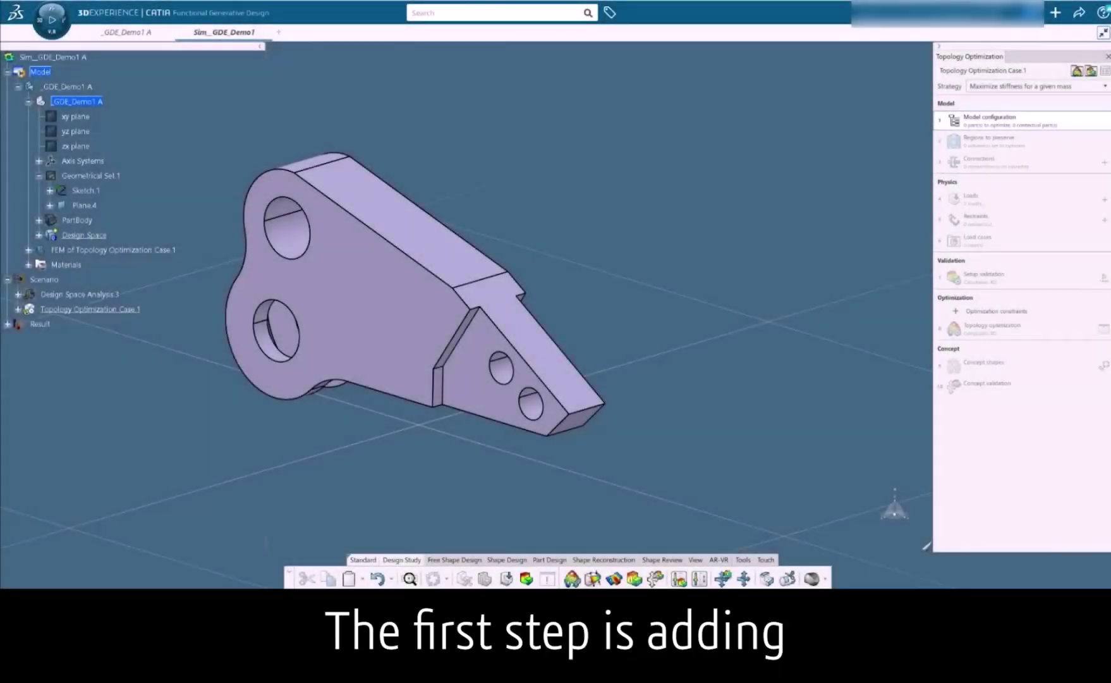
Create a solid partition that preserves the upper large hole face and both lower large hole faces with a 5 mm offset
click(438, 229)
middle_drag(569, 404, 817, 423)
drag(368, 144, 187, 67)
click(841, 360)
click(535, 247)
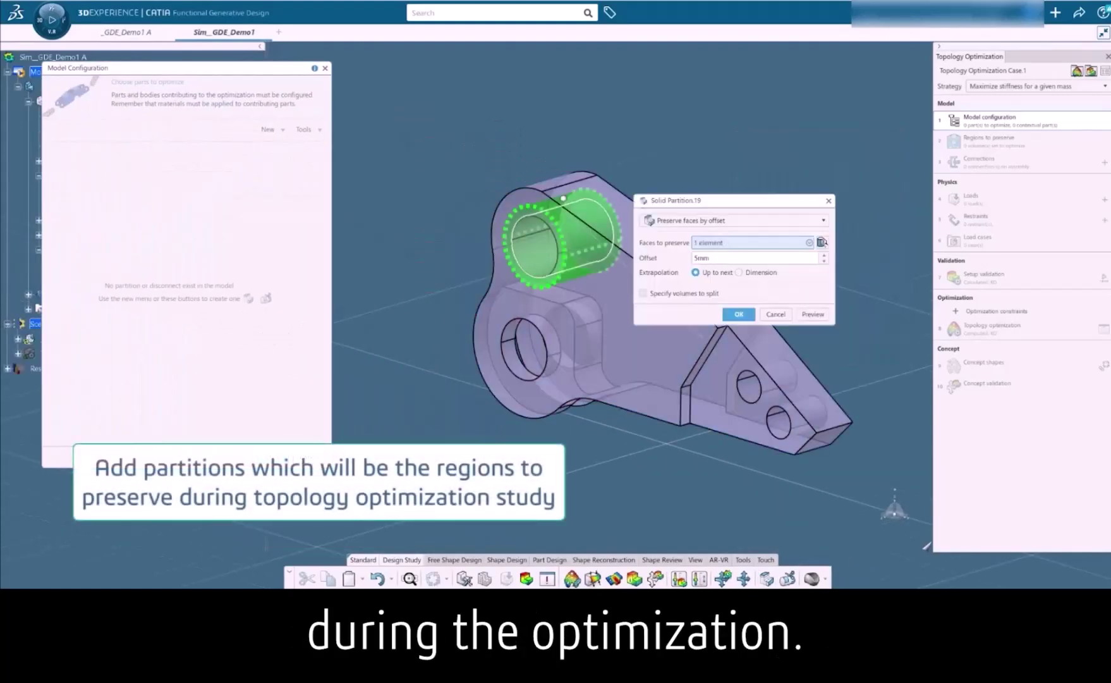
click(512, 348)
middle_drag(525, 349, 442, 354)
click(418, 371)
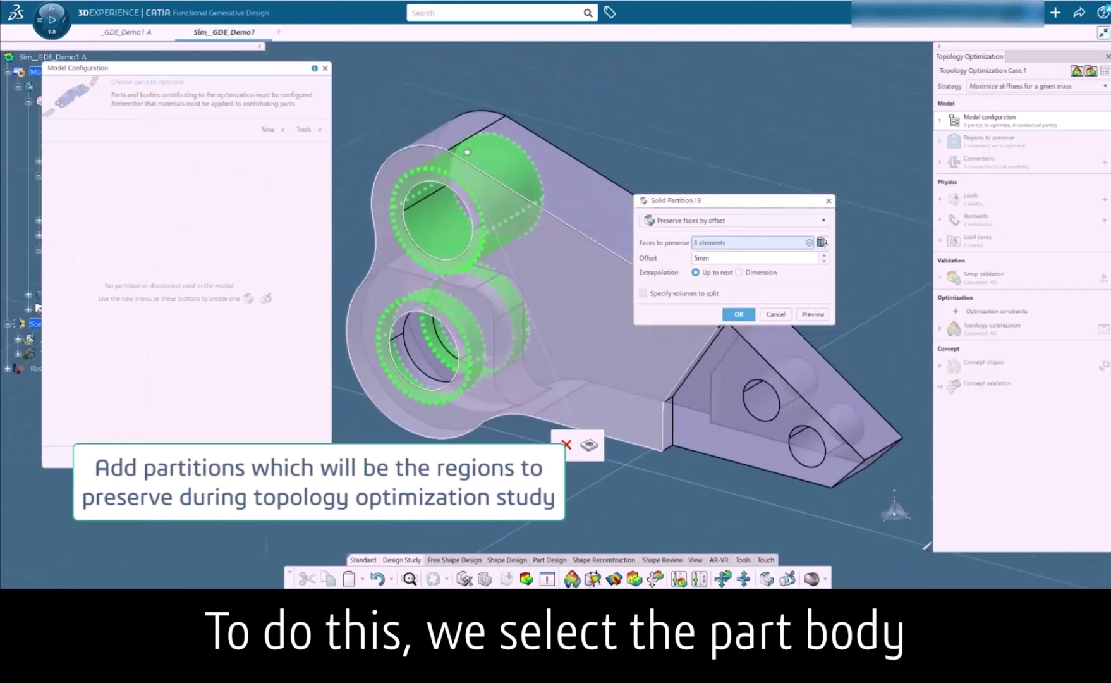
click(738, 315)
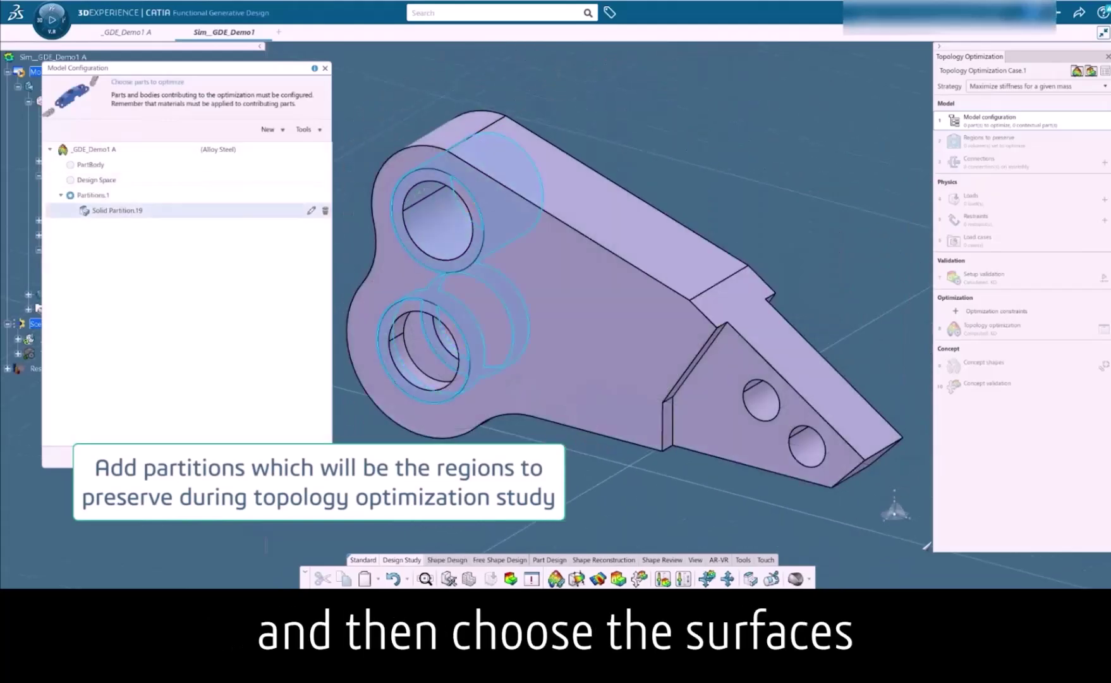
Partition Partitions.1 again, preserving the two small holes and the sloped end face with a 3 mm offset and Dimension extrapolation
click(268, 129)
click(257, 152)
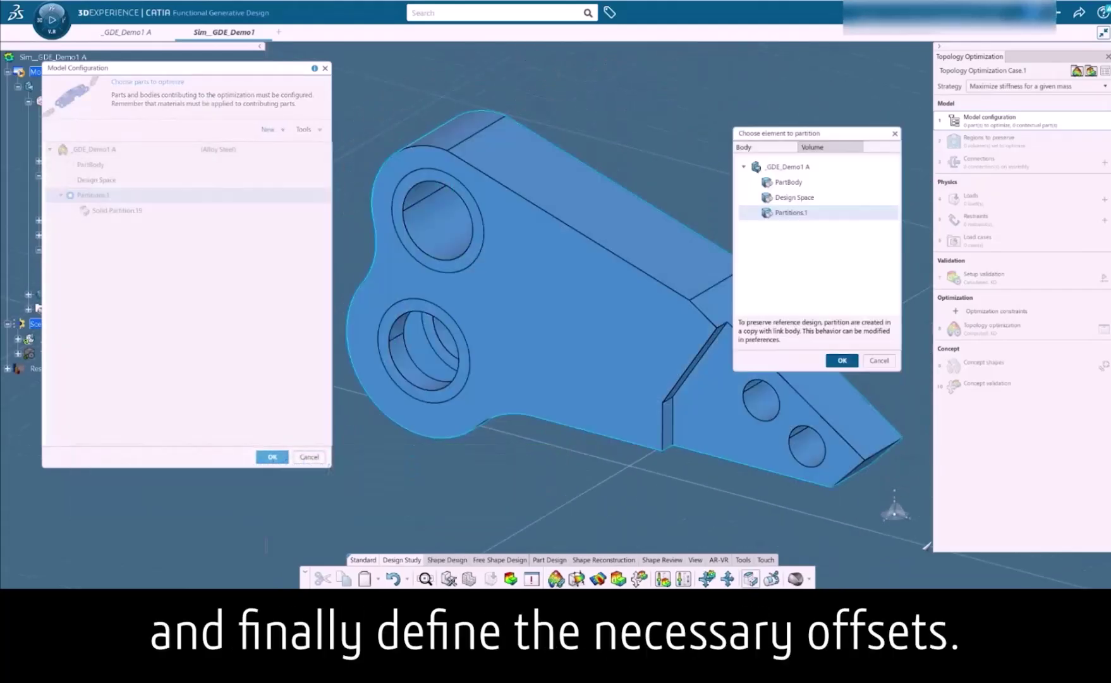
click(842, 360)
middle_drag(780, 387, 553, 333)
click(534, 347)
click(580, 392)
double_click(702, 258)
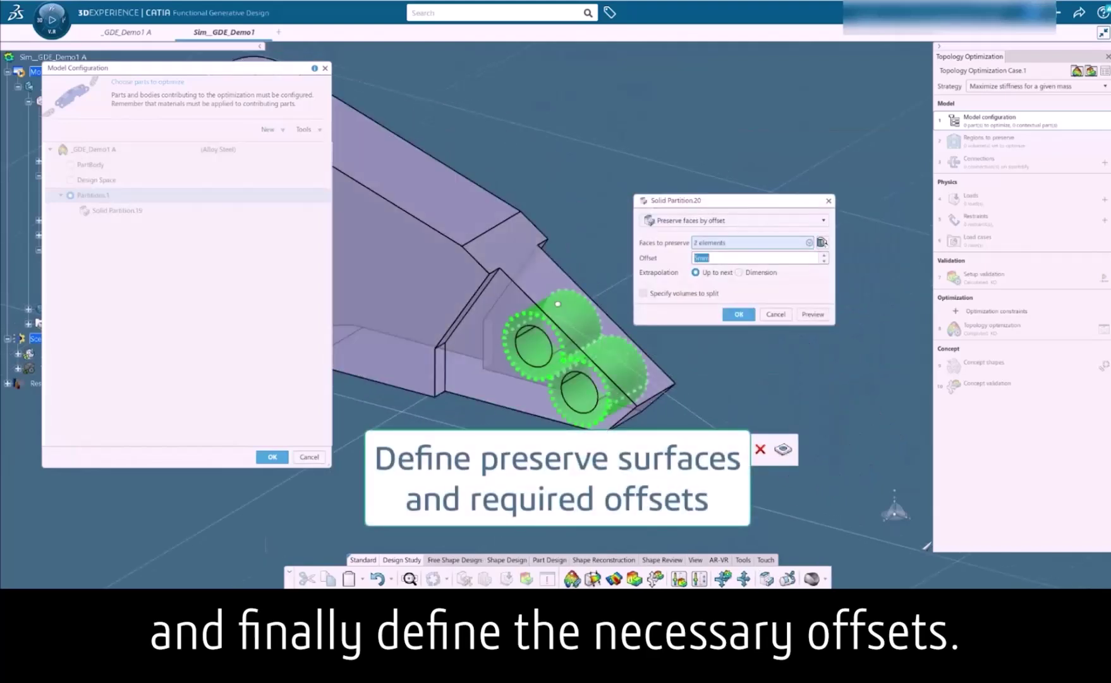
text(3)
click(525, 272)
click(739, 272)
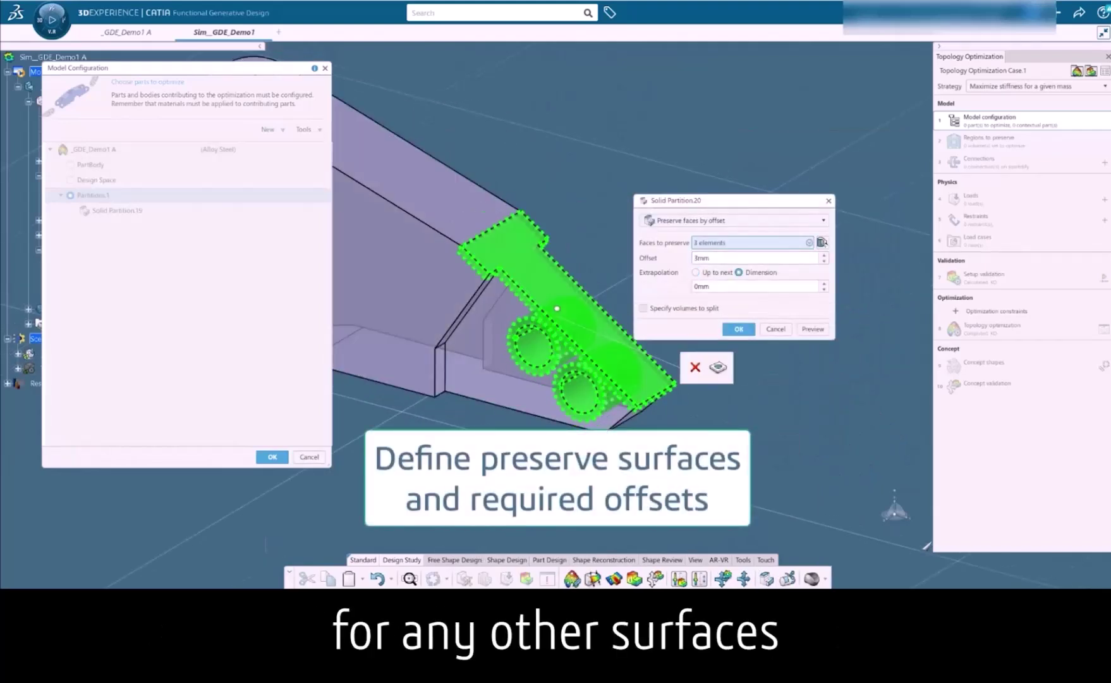
mouse_move(557, 308)
middle_down()
mouse_move(573, 305)
mouse_move(566, 313)
middle_up()
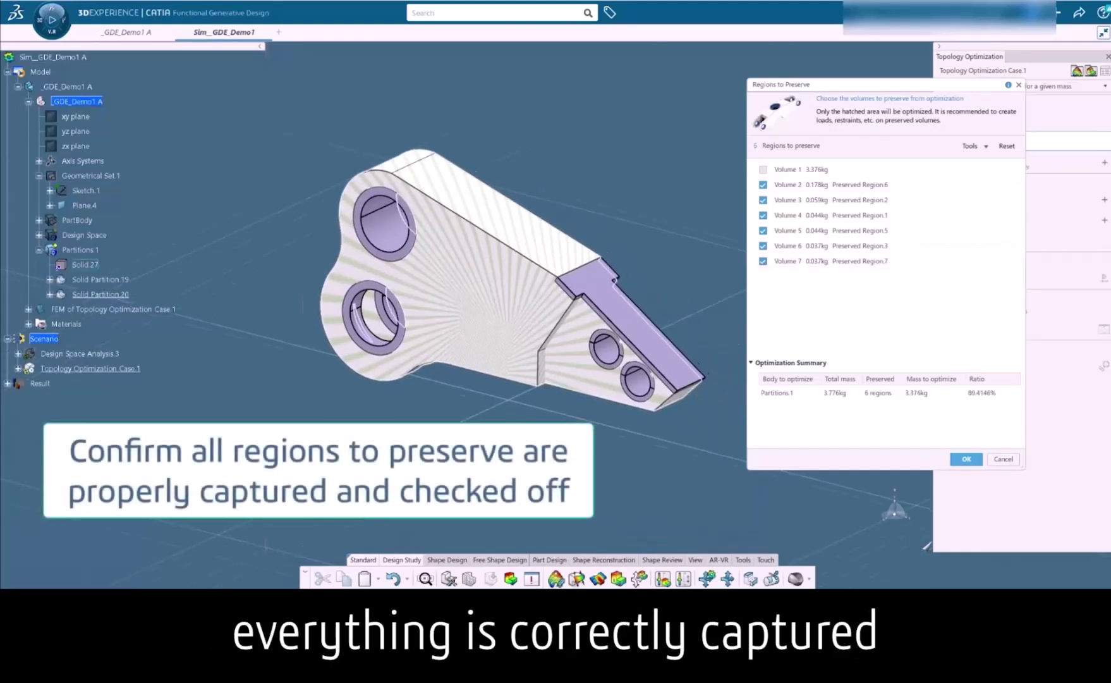
Toggle Volumes 2, 5 and 4 off and back on to check their locations, and accept the regions to preserve with all of them included
click(763, 185)
click(763, 185)
click(763, 230)
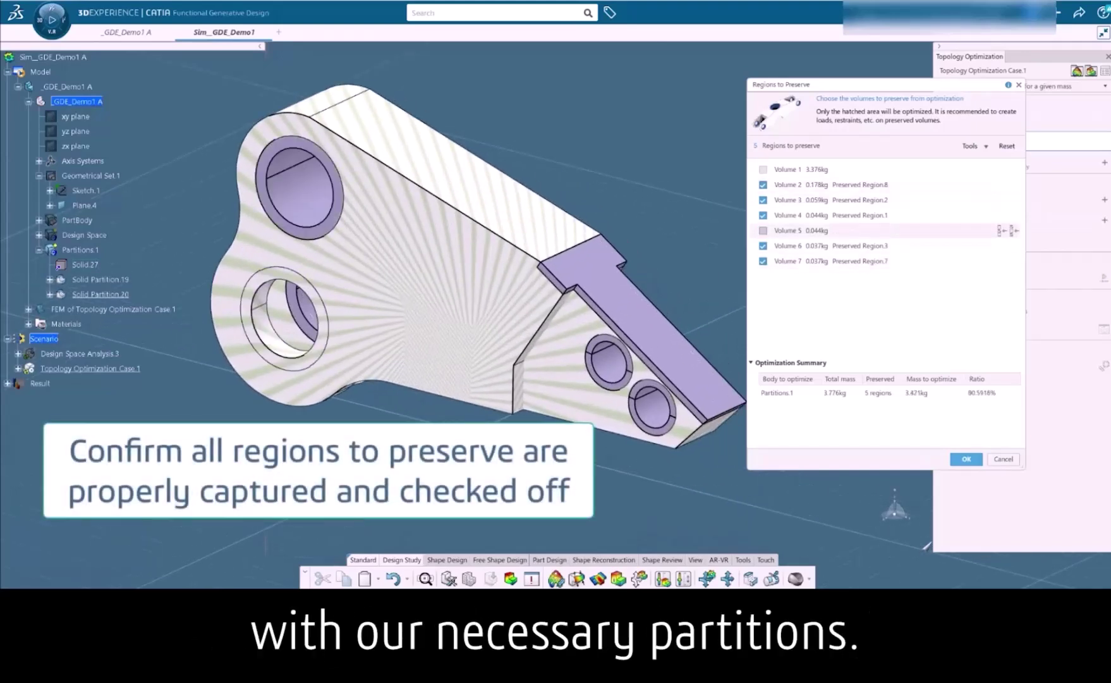
click(763, 230)
click(764, 215)
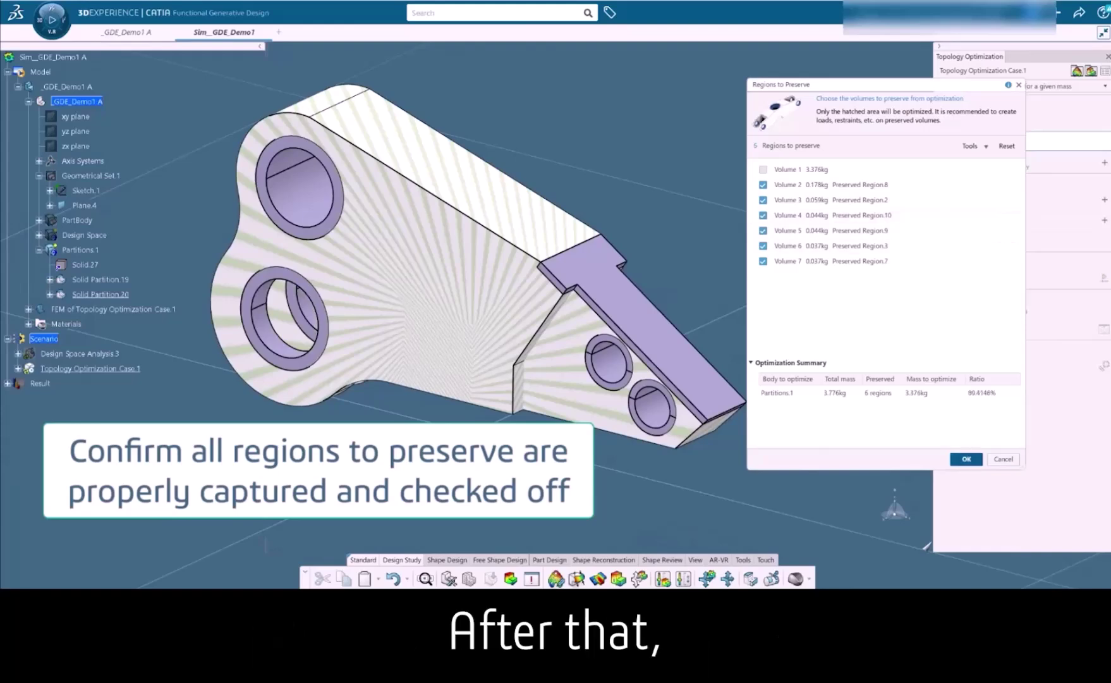
click(966, 459)
Review the available connection types for the optimization case and close the connection definition without adding any
click(980, 163)
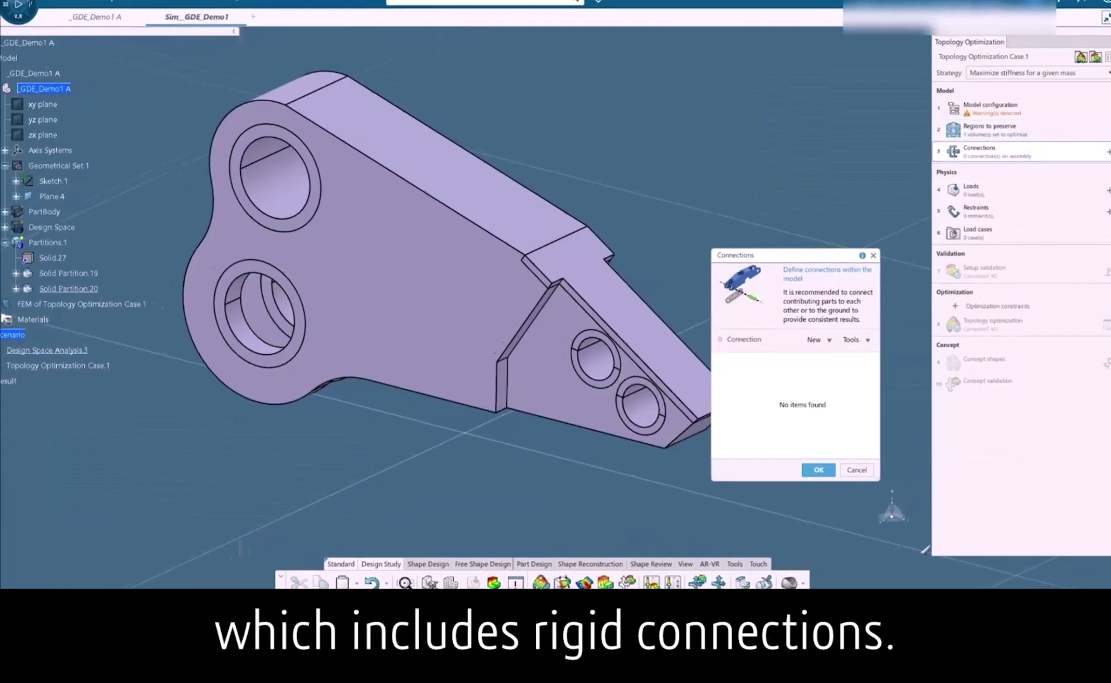
click(818, 340)
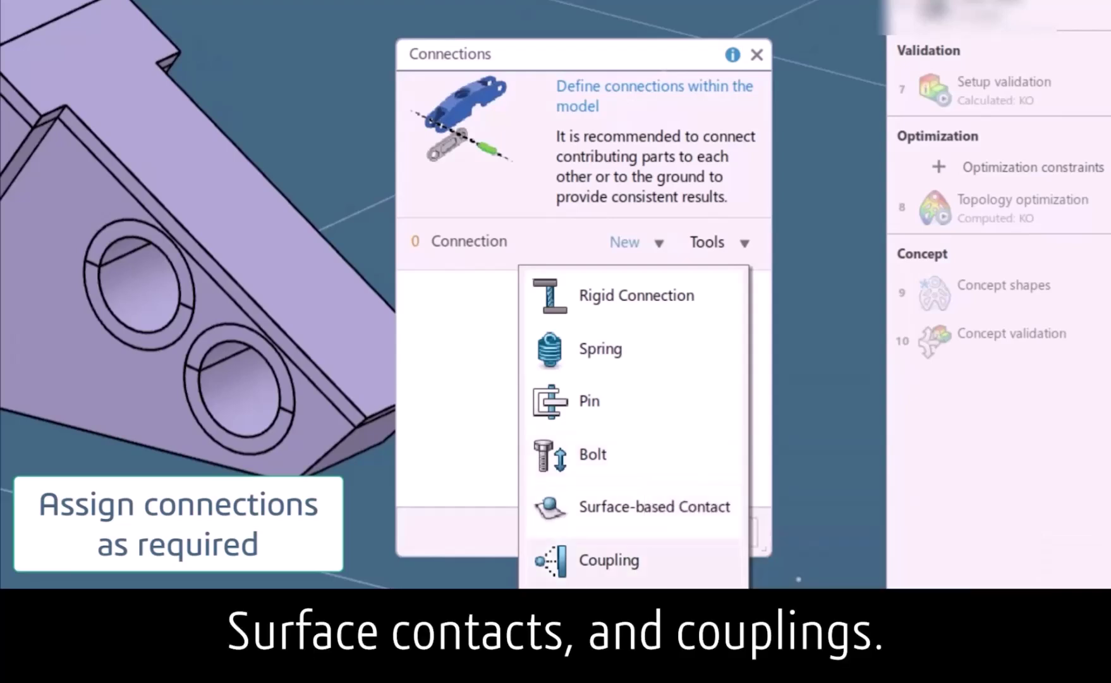
key(Escape)
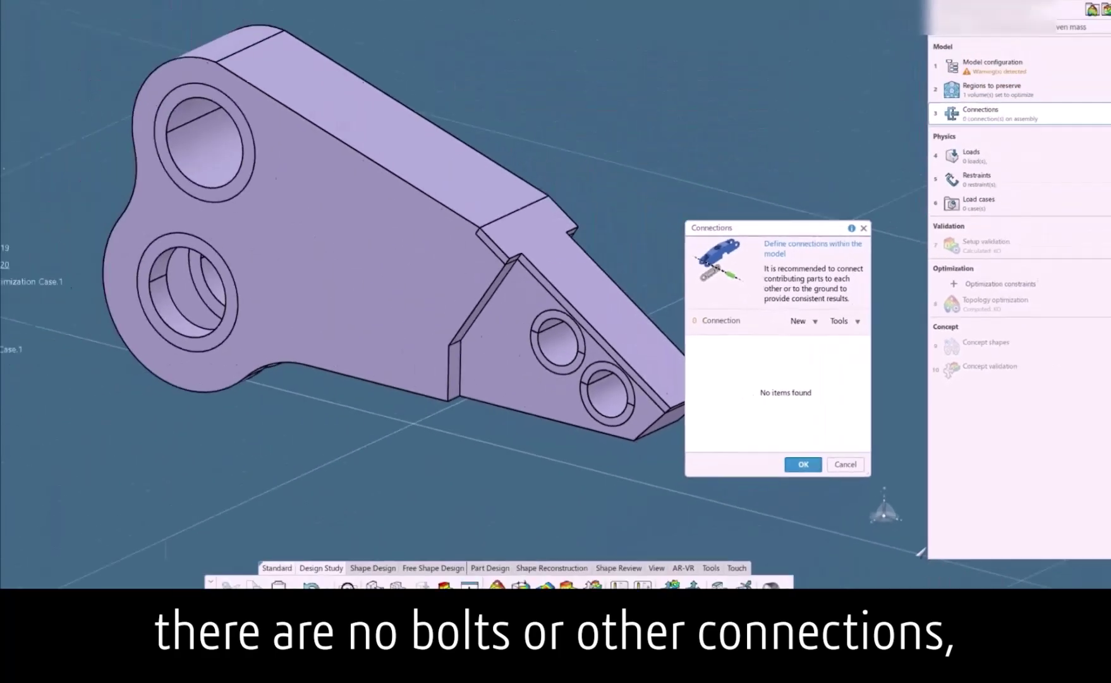
click(802, 464)
Apply a force load of -4000 N in Y and -6000 N in Z to the sloped face at the narrow end
click(972, 155)
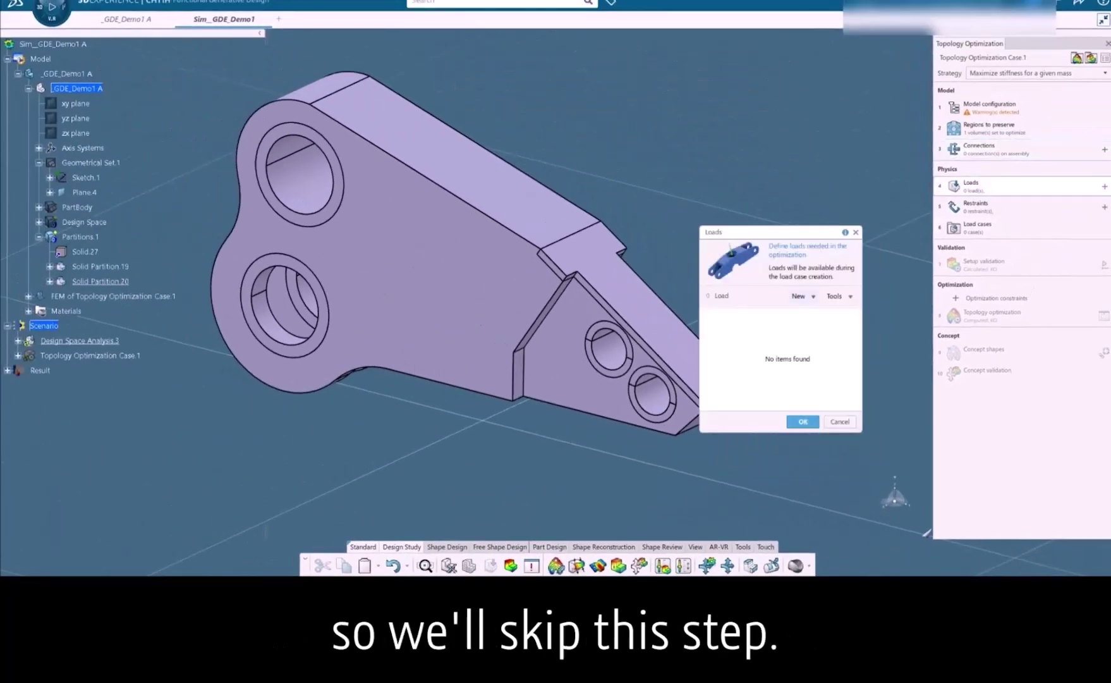
drag(748, 206, 796, 157)
click(863, 204)
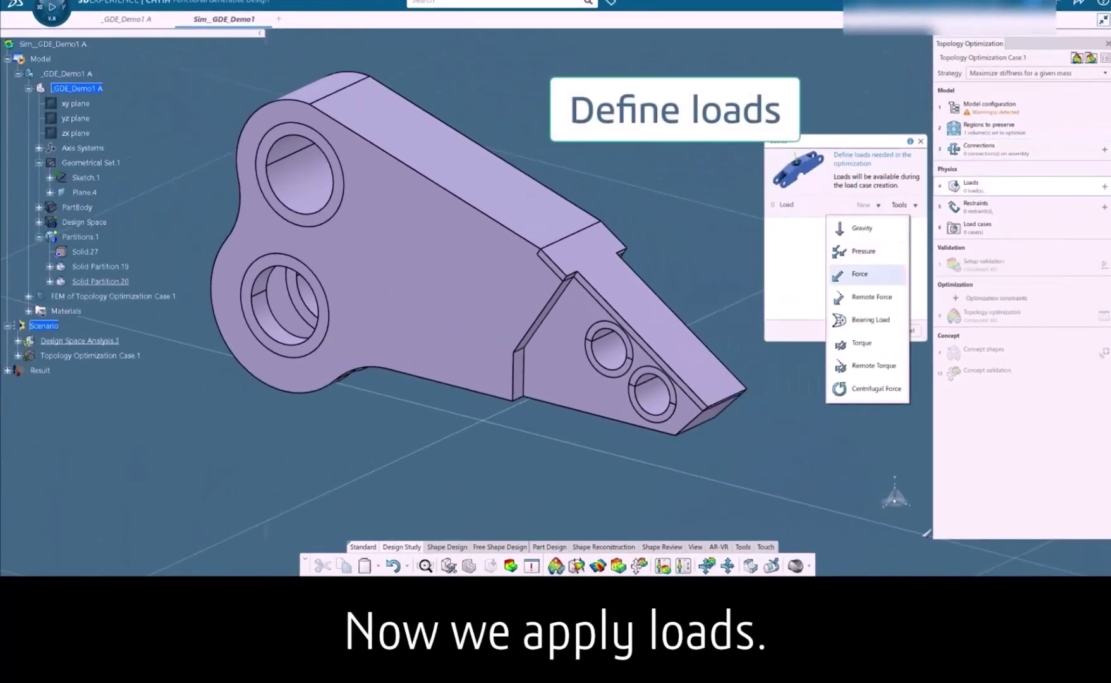
click(853, 273)
click(649, 297)
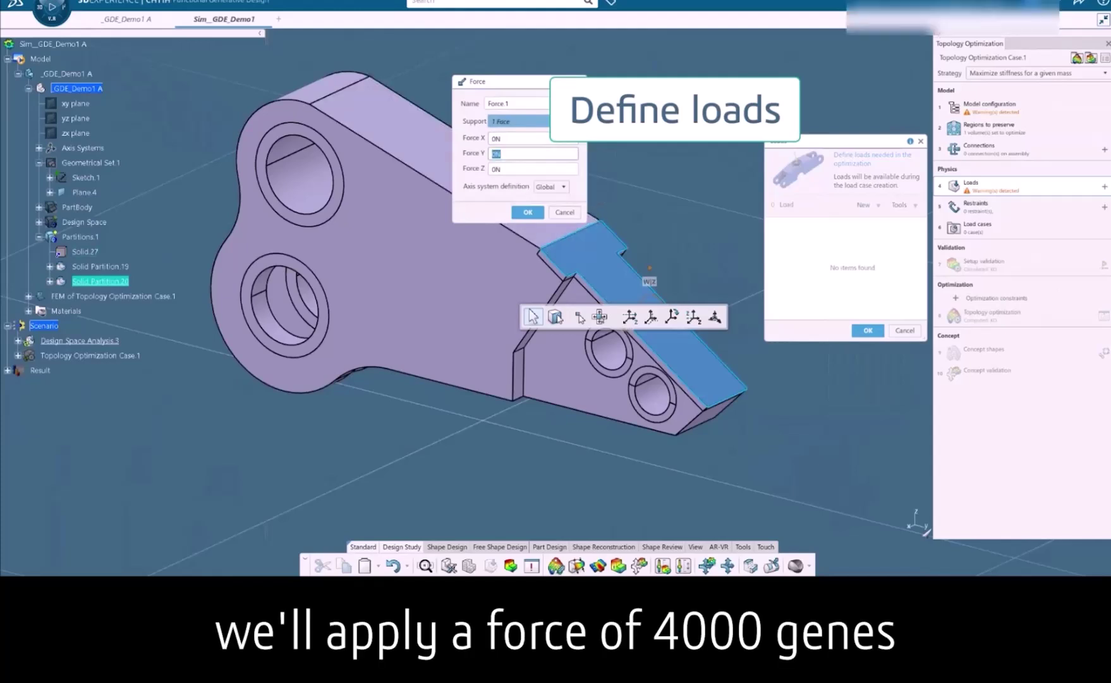
text(4000)
key(Tab)
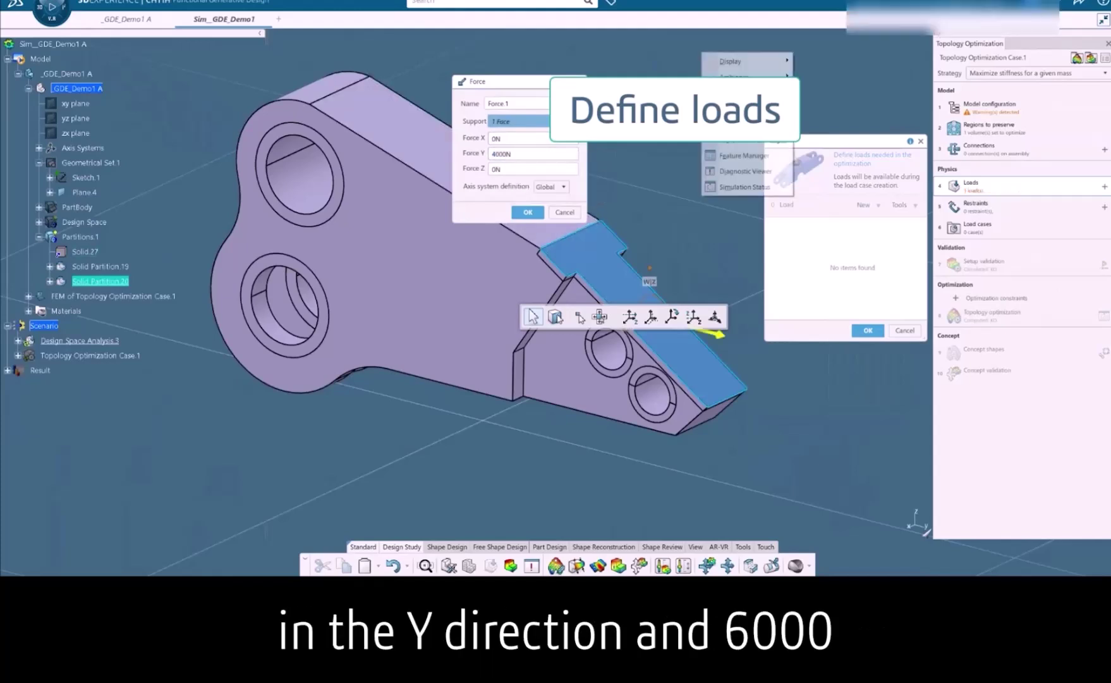
text(600)
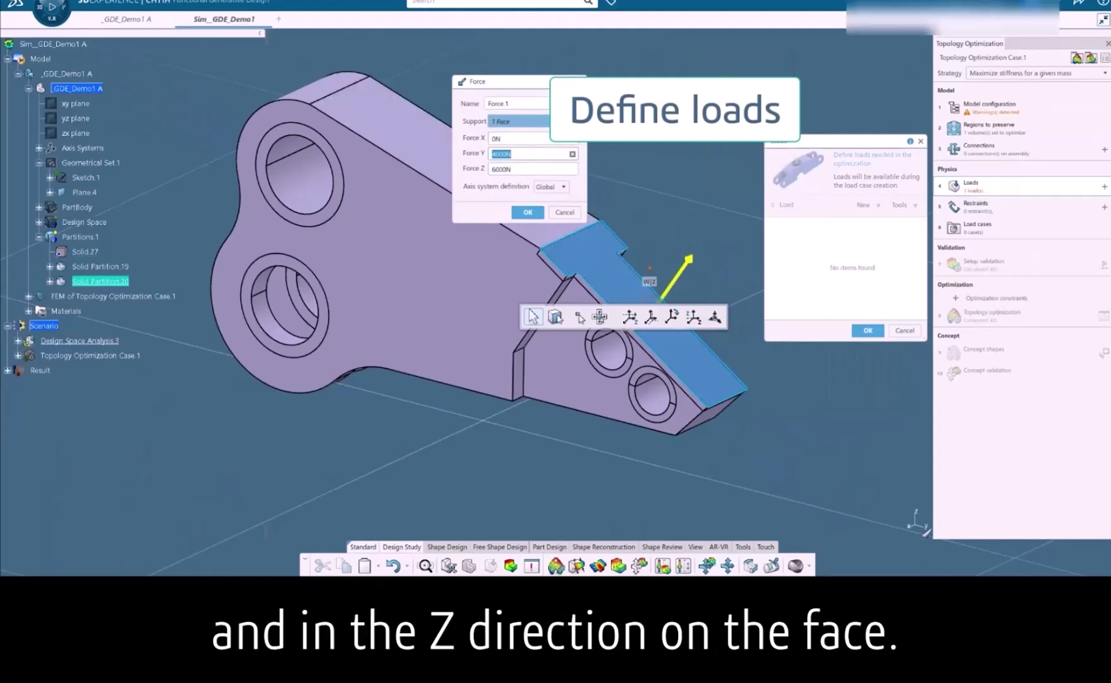
text(-)
key(Tab)
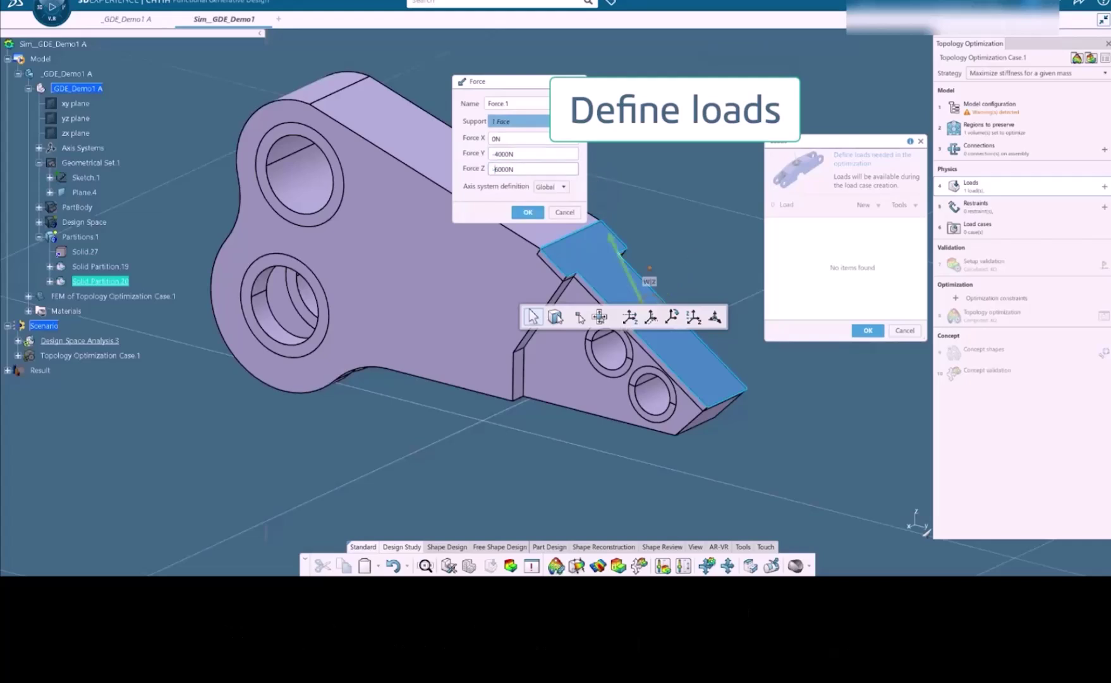
key(Return)
middle_drag(655, 310, 694, 327)
key(Return)
Add a hinge restraint on the cylindrical face of the upper large hole
click(976, 207)
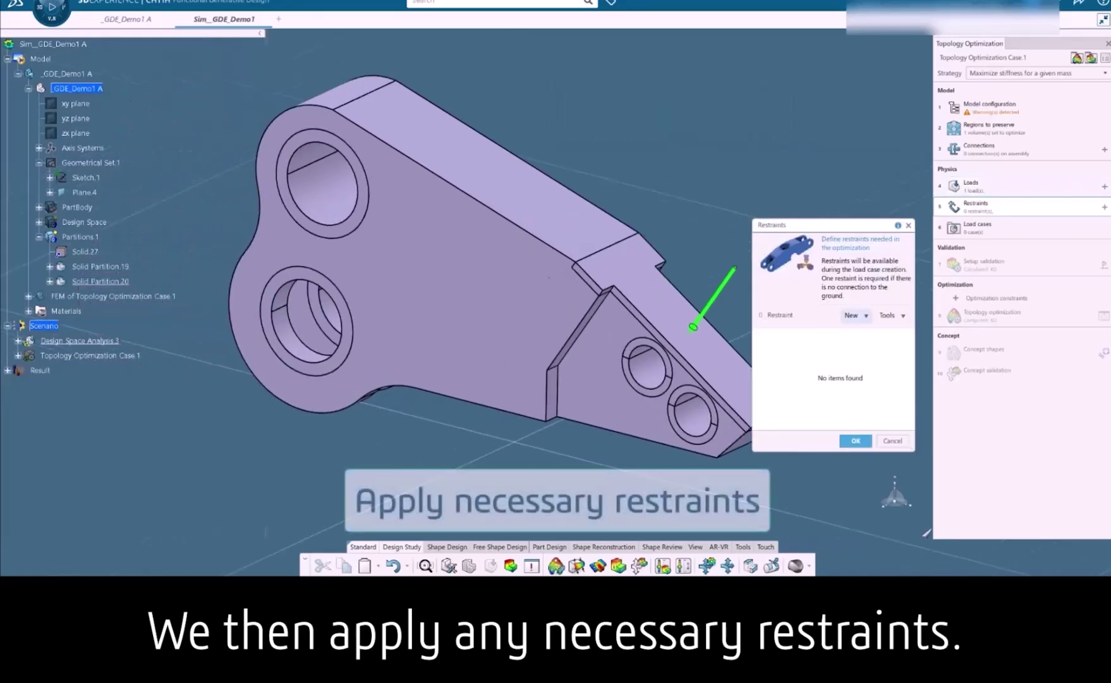
click(856, 315)
click(845, 453)
click(321, 184)
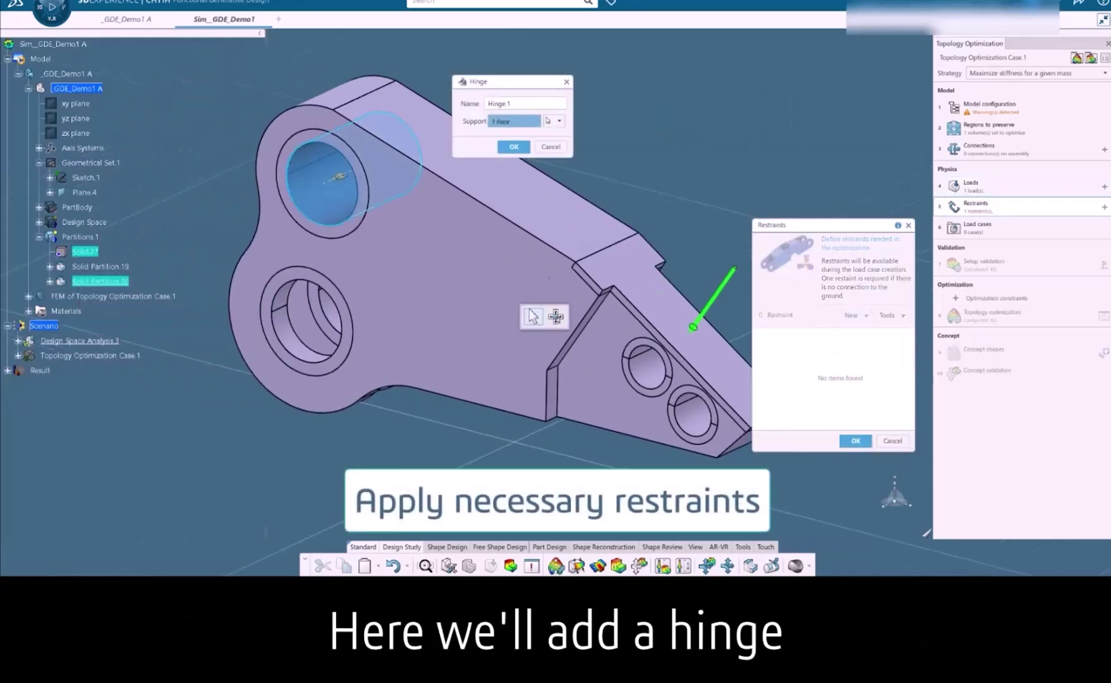
click(514, 147)
Add a second hinge restraint on the two cylindrical faces of the lower large hole, and accept the restraints
click(856, 315)
click(845, 453)
middle_drag(306, 321, 352, 315)
click(307, 329)
click(373, 332)
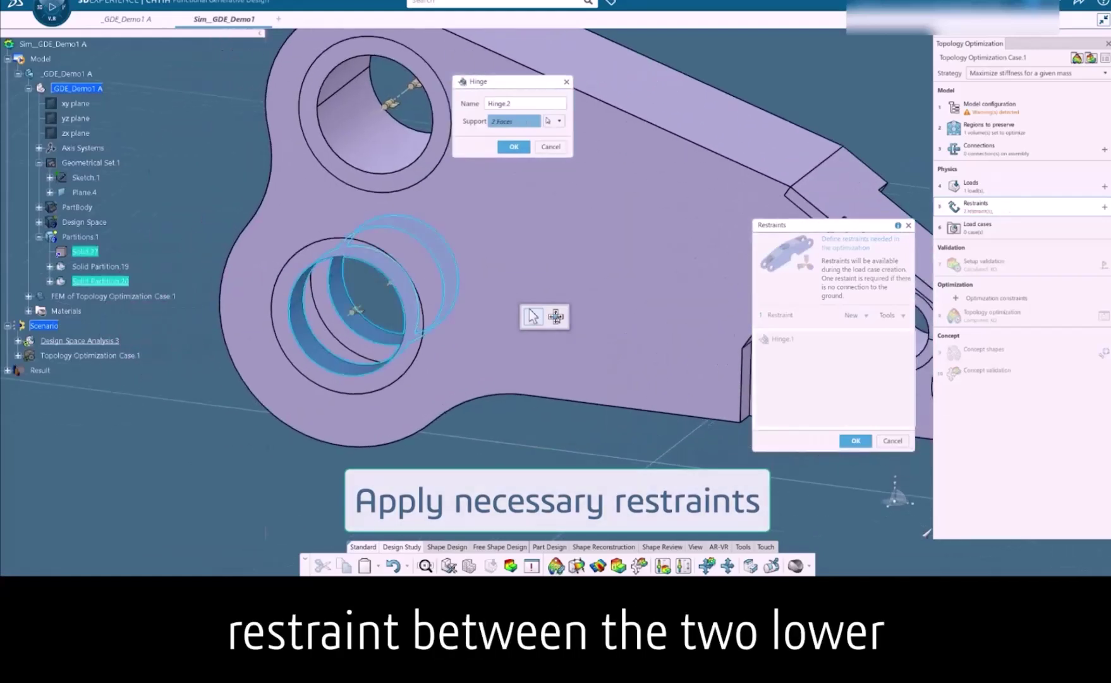
click(515, 146)
click(856, 441)
Create a linear load case that includes Force.1 together with both hinge restraints
mouse_move(556, 287)
middle_down()
mouse_move(590, 329)
mouse_move(561, 354)
mouse_move(561, 295)
middle_up()
click(977, 228)
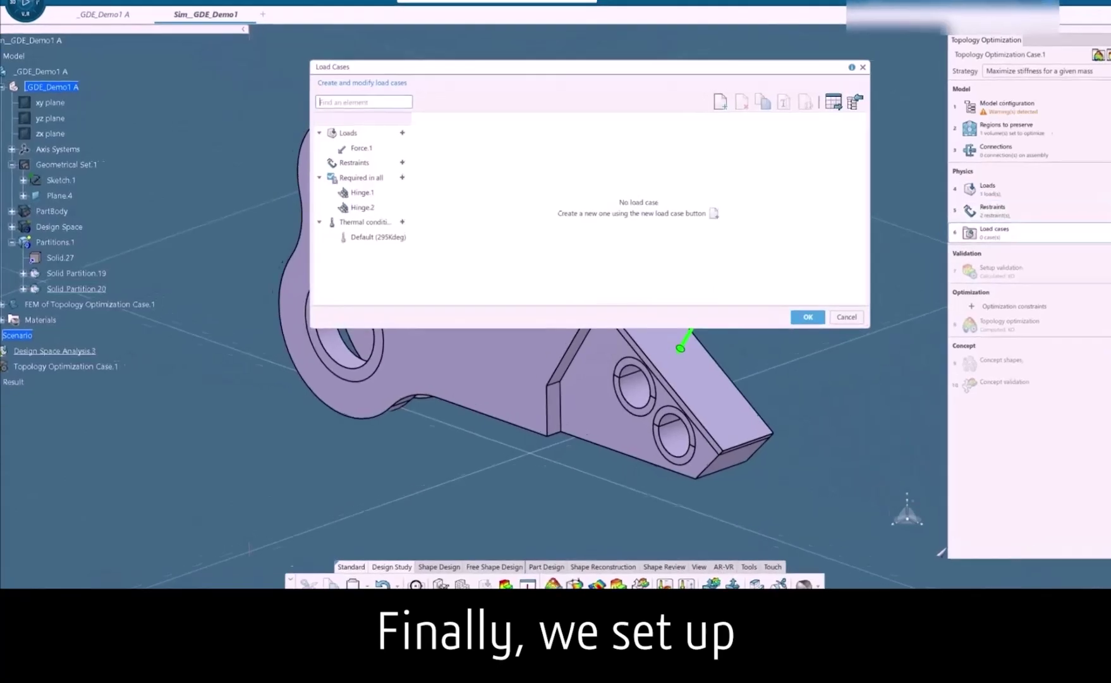
click(712, 105)
key(Return)
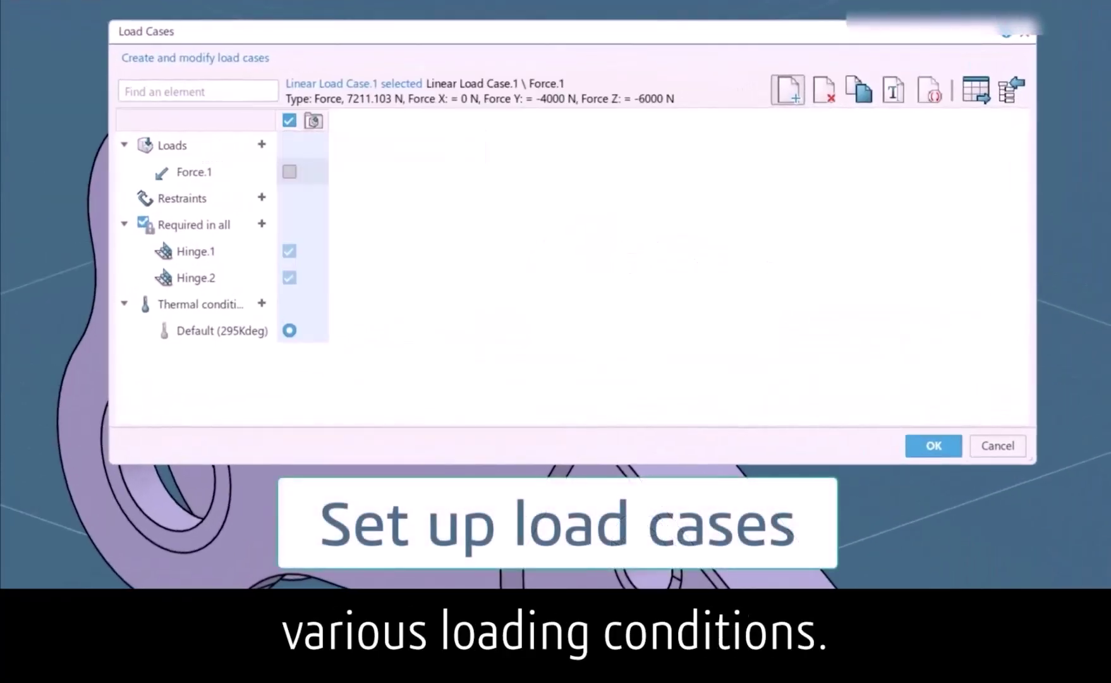
click(289, 171)
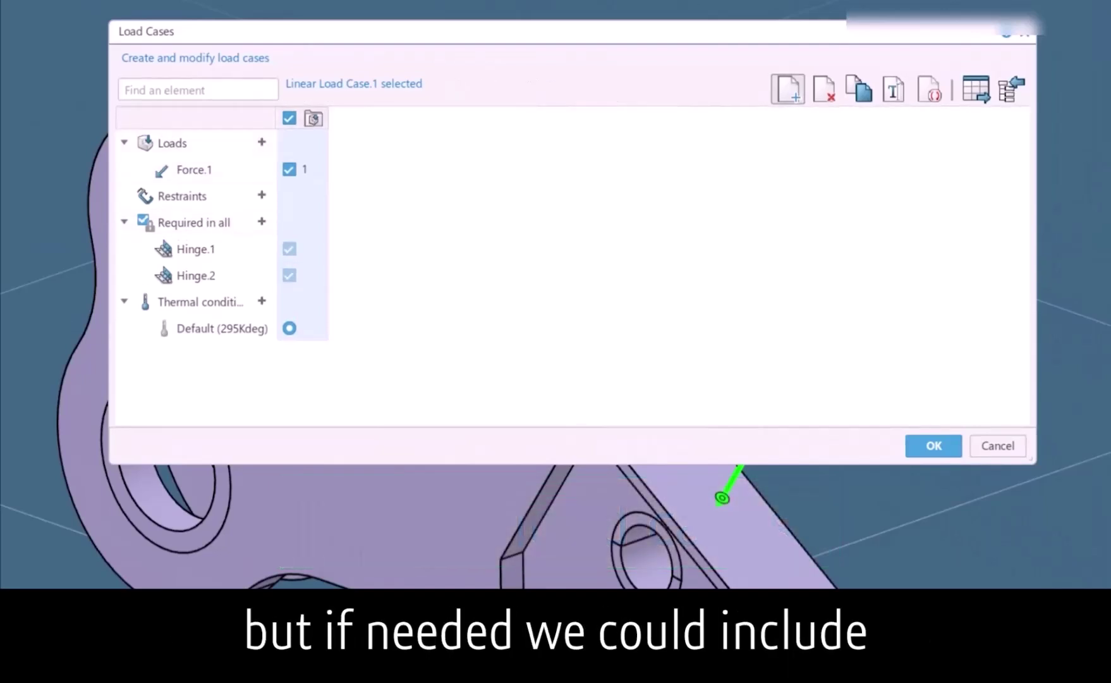
drag(277, 118, 326, 118)
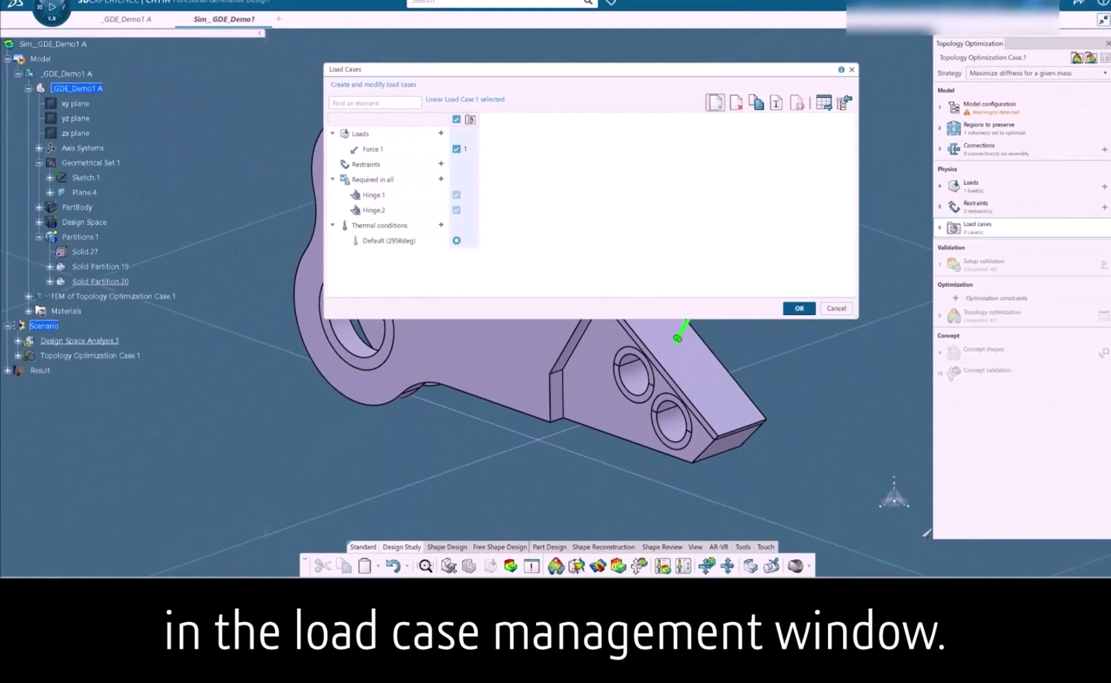
click(799, 308)
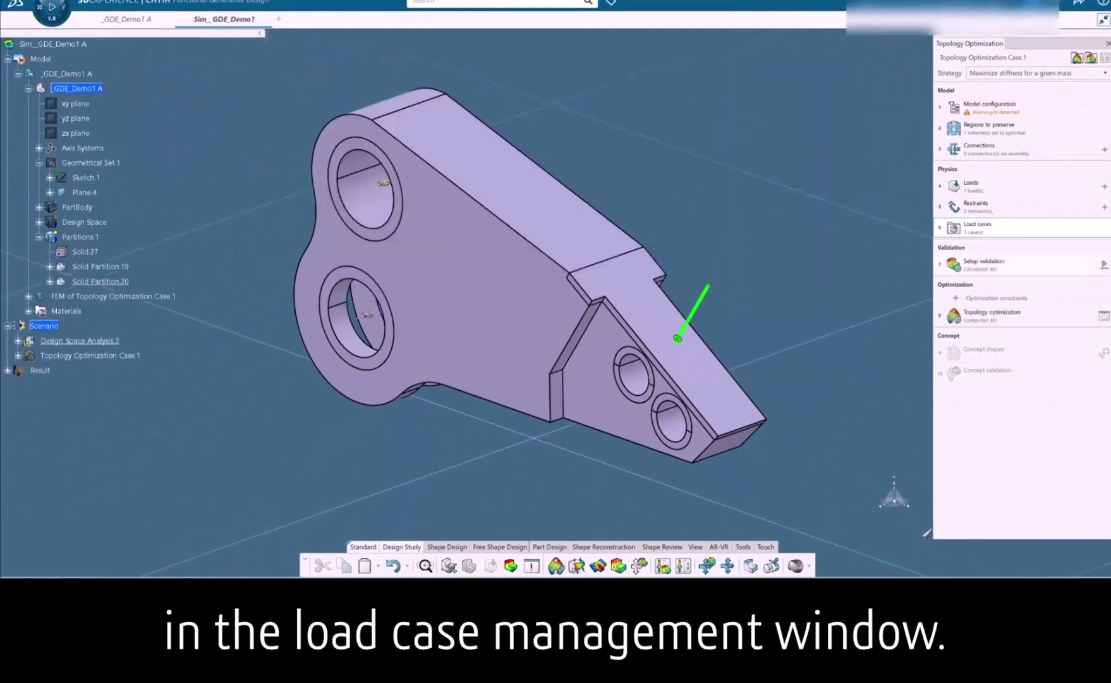
Configure the setup validation mesh for Partitions.1 with a 3 mm size, Tetrahedron type and Linear order
click(983, 264)
click(848, 205)
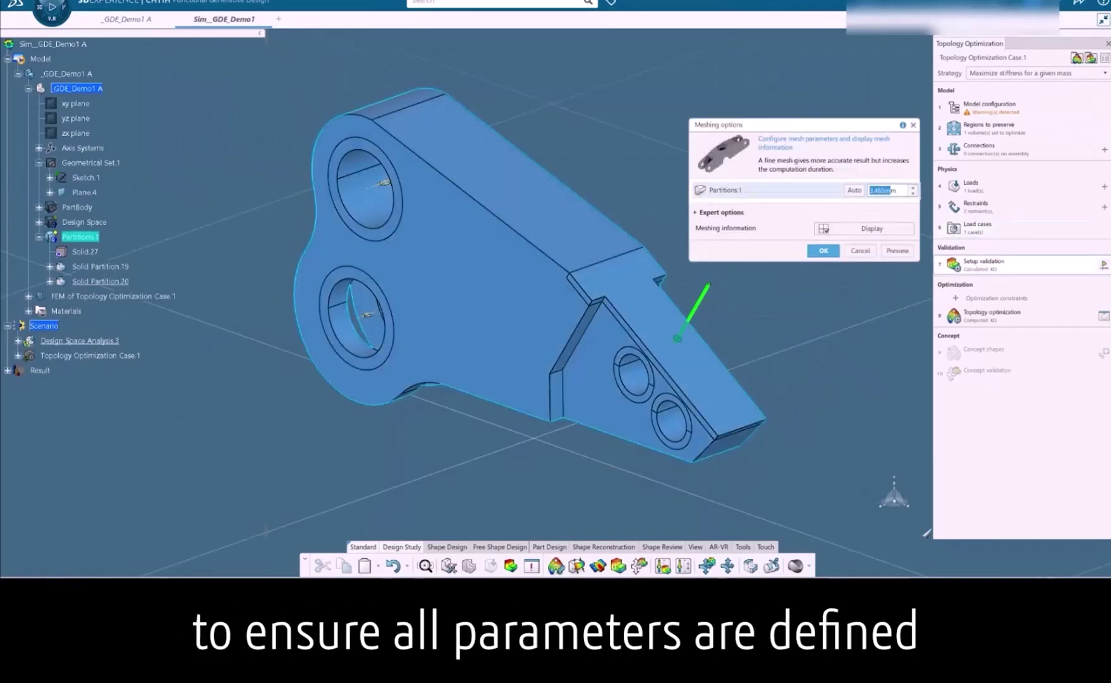
text(3)
click(721, 212)
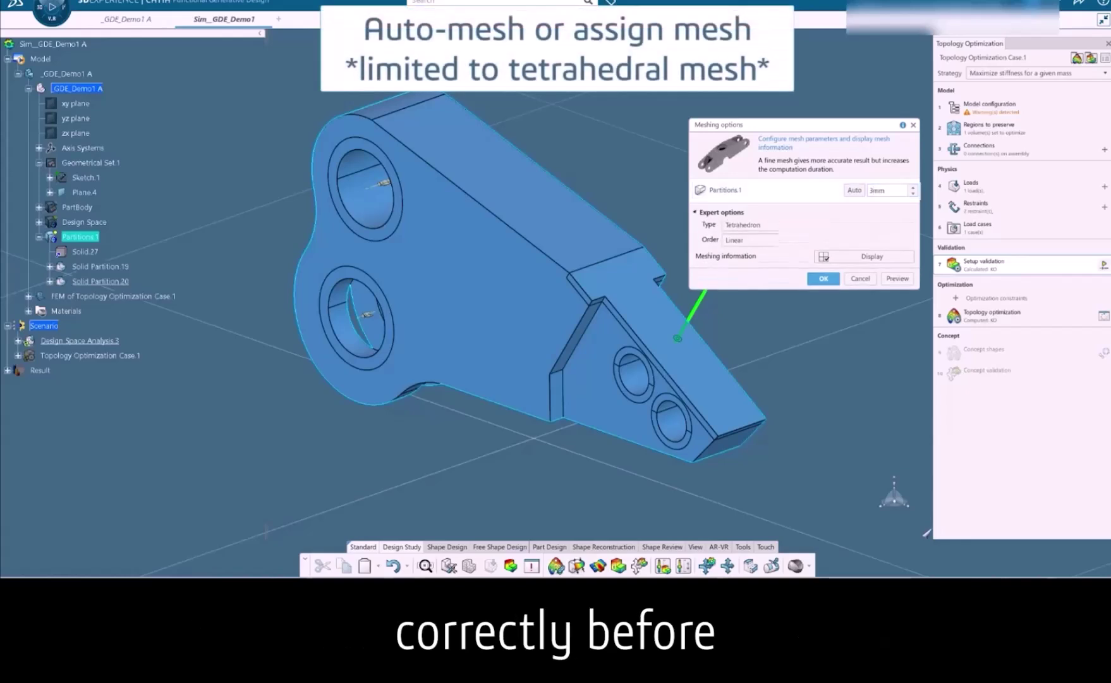
click(817, 225)
click(813, 238)
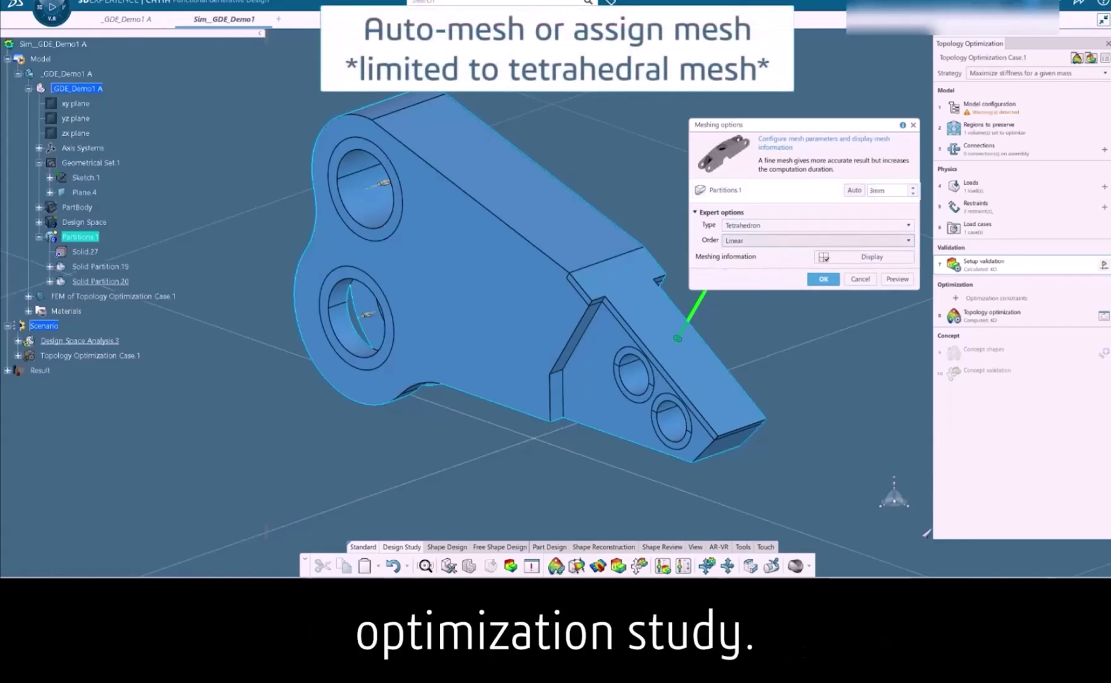
click(816, 240)
click(816, 253)
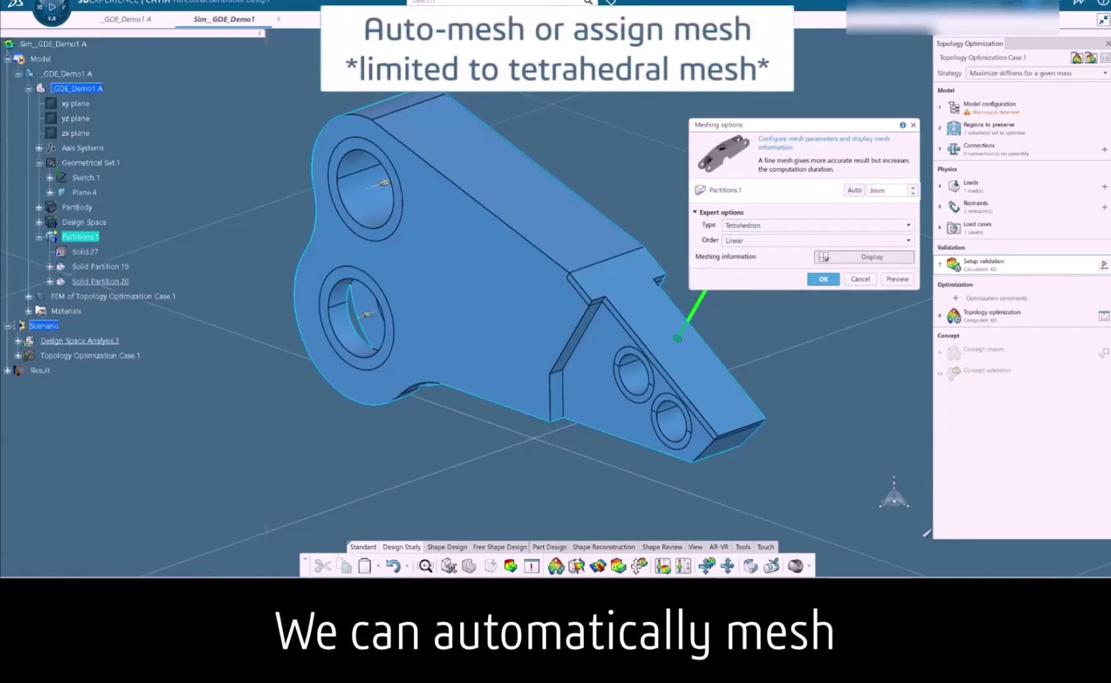
click(823, 278)
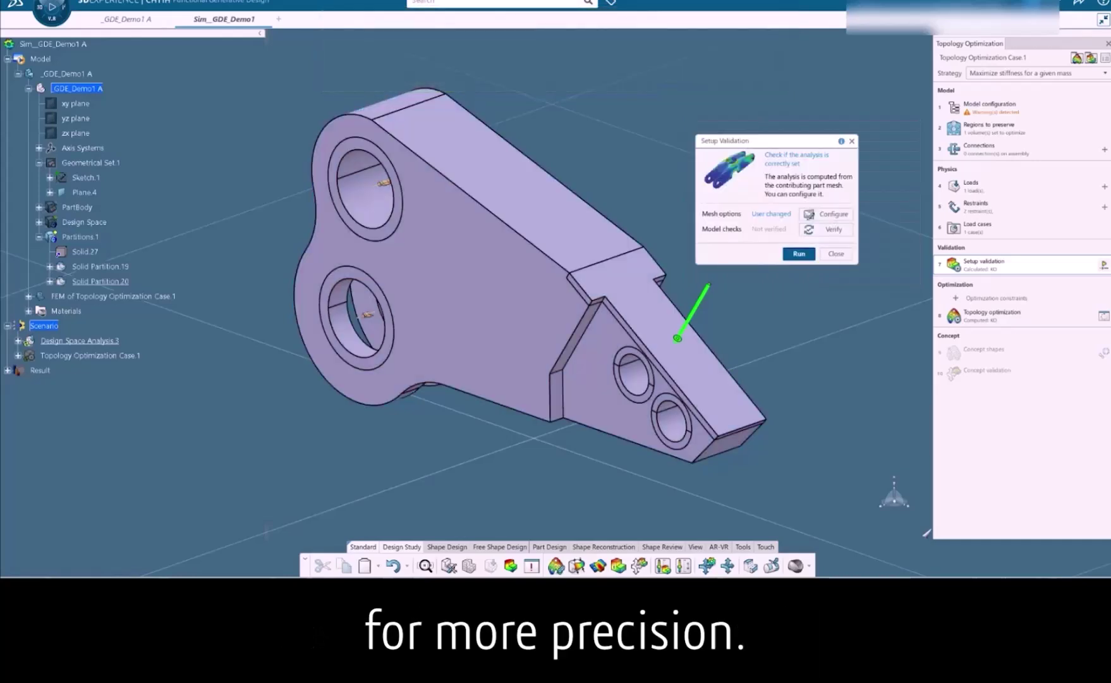
Run the setup validation of the design space analysis with the compute location set to Cloud
click(799, 254)
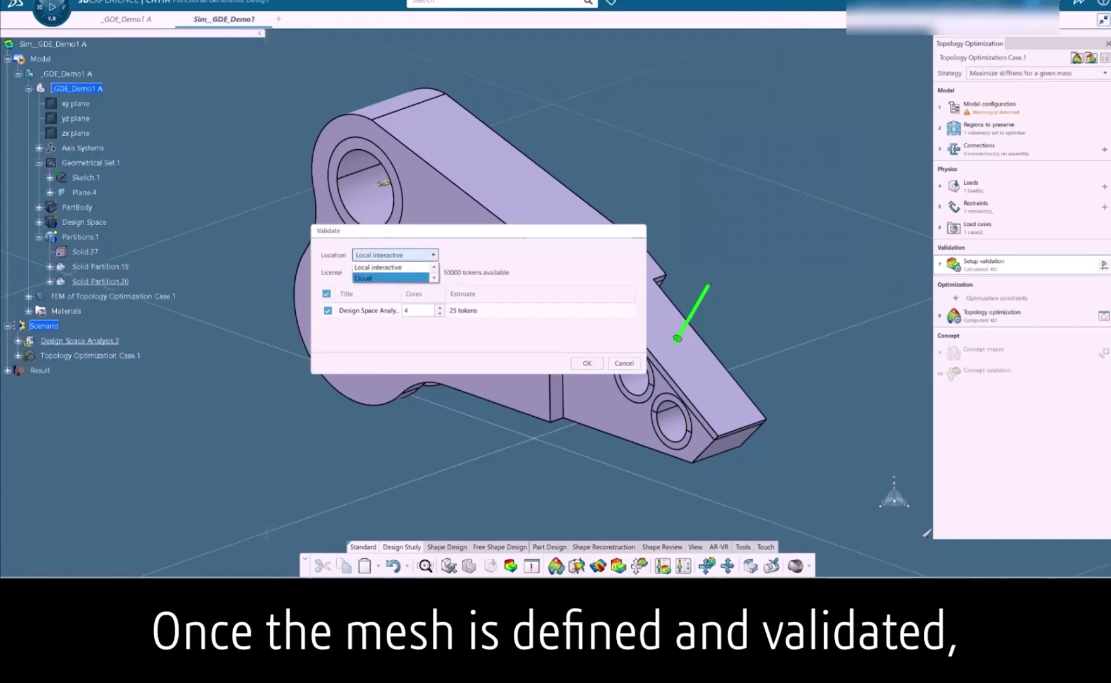
click(391, 277)
click(454, 324)
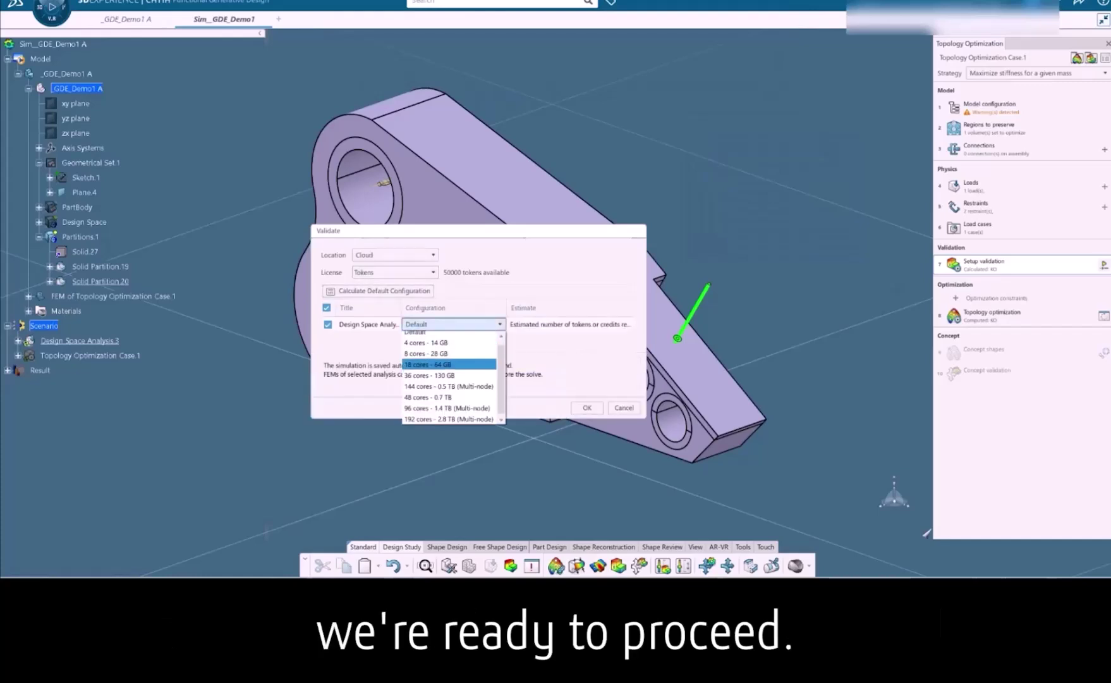
click(454, 325)
key(Return)
key(Return)
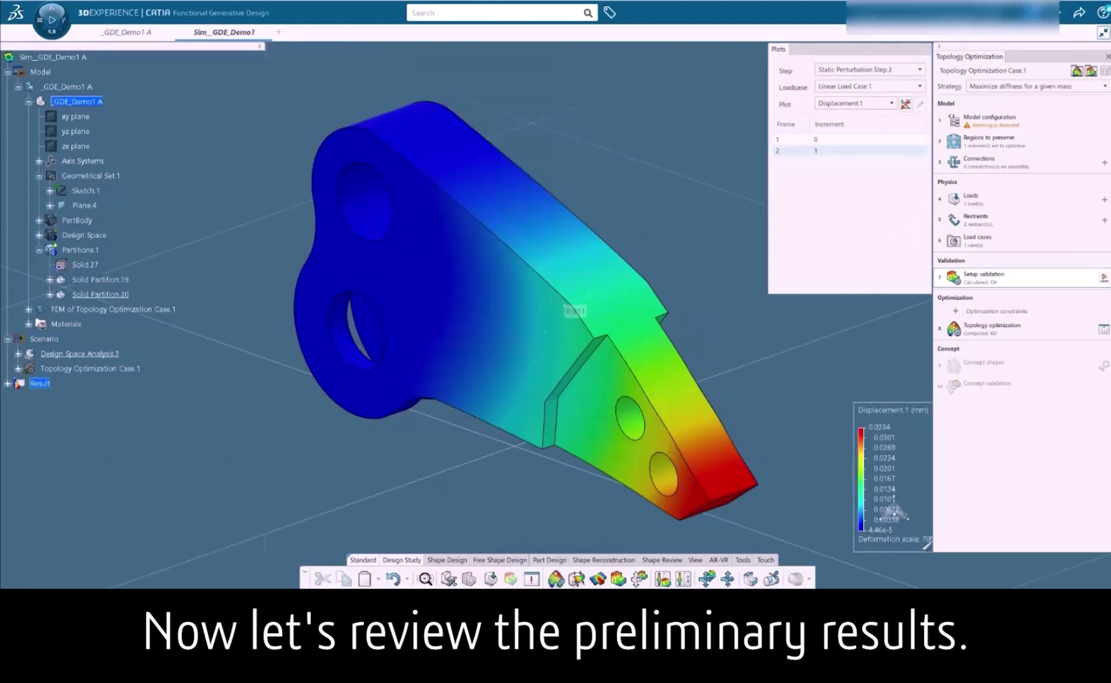
Switch the result plot to Von Mises Stress.1 and inspect the stress distribution on the bracket
click(891, 103)
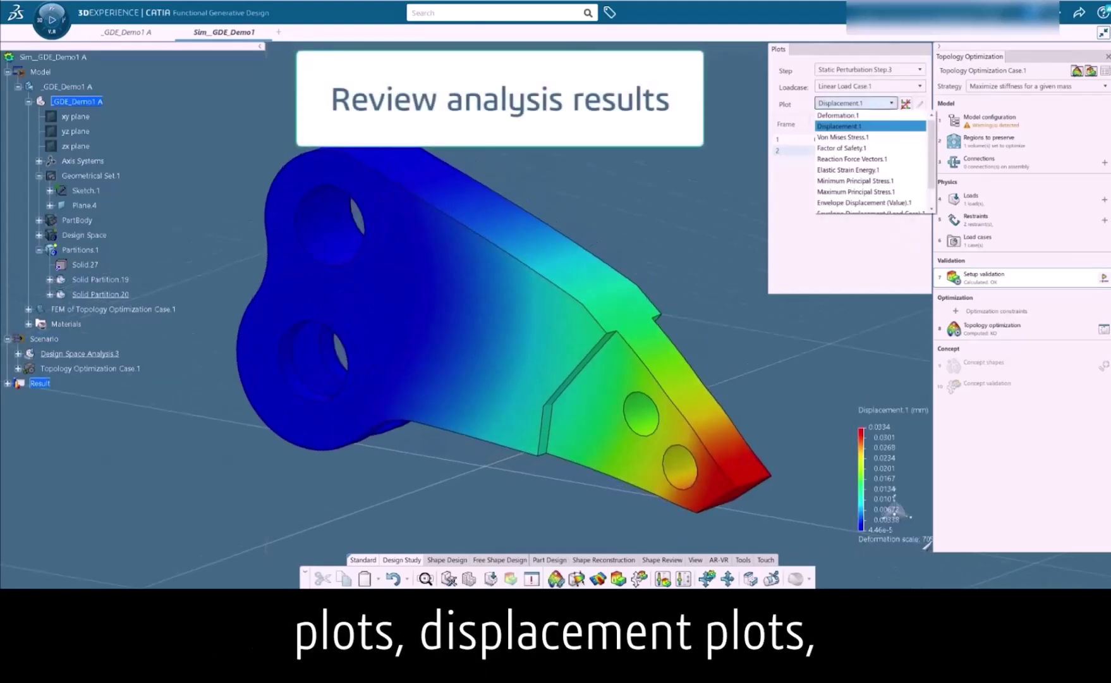
click(844, 137)
middle_drag(559, 295, 534, 378)
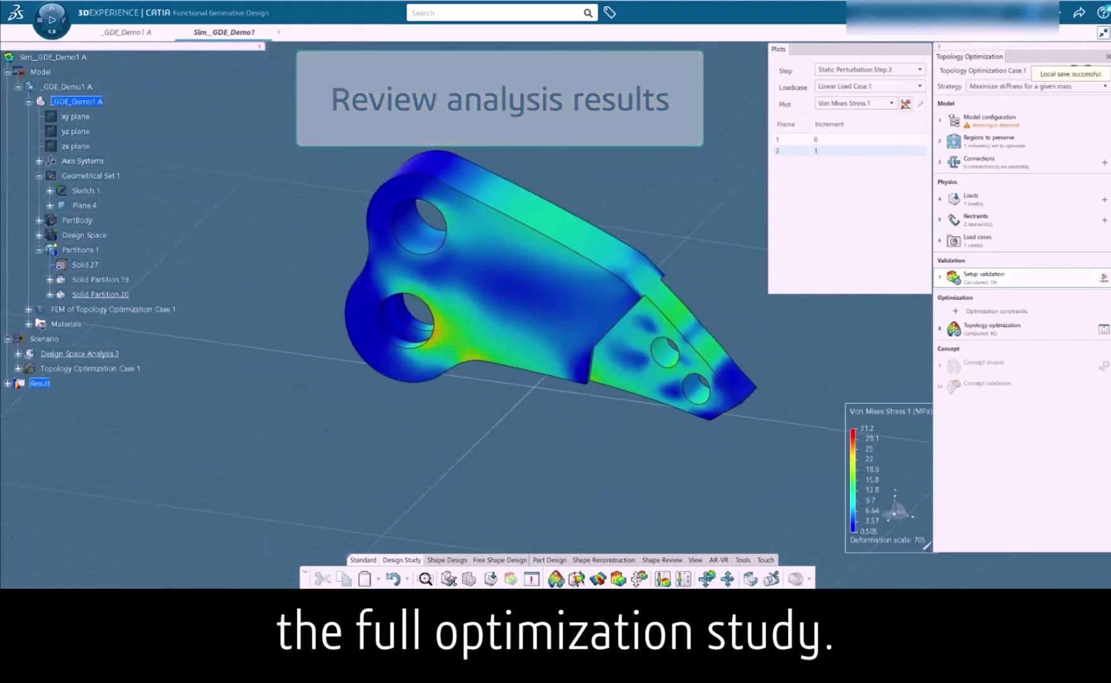
Add a shape control optimization constraint with symmetry about the yz plane
click(996, 311)
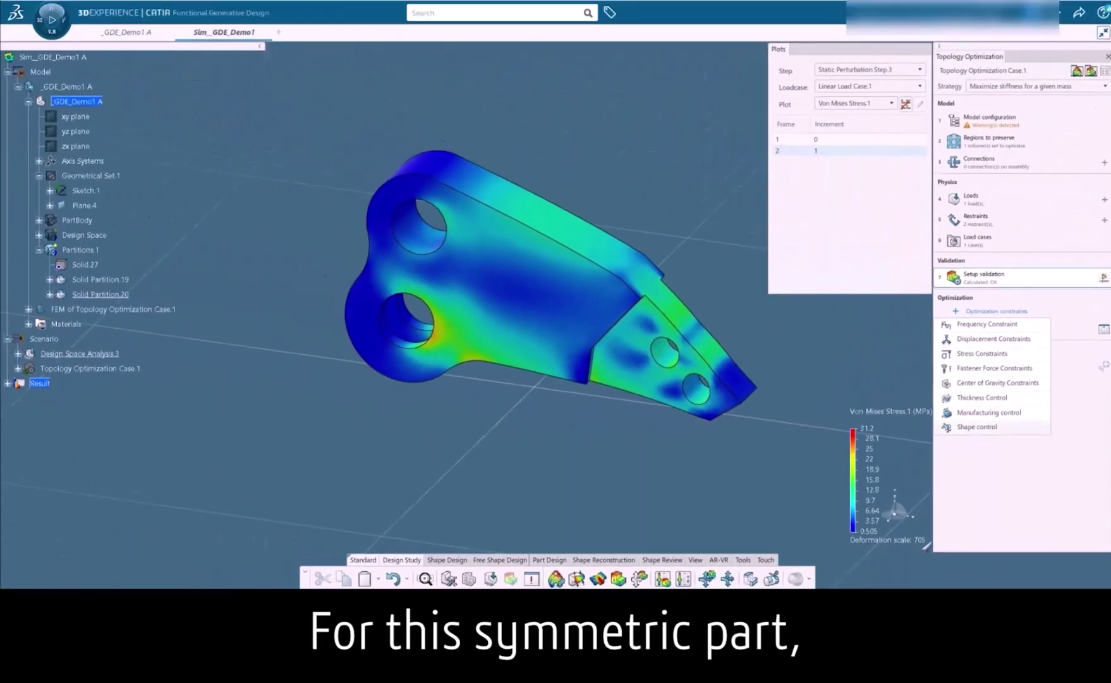
click(977, 427)
click(626, 274)
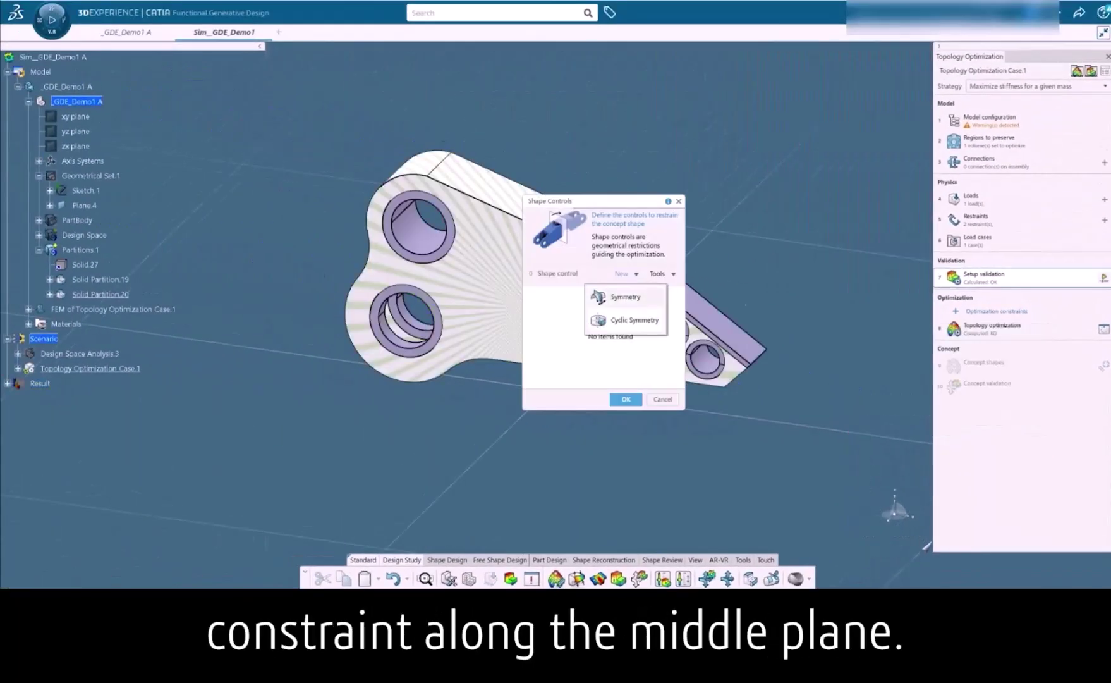
click(624, 296)
click(531, 177)
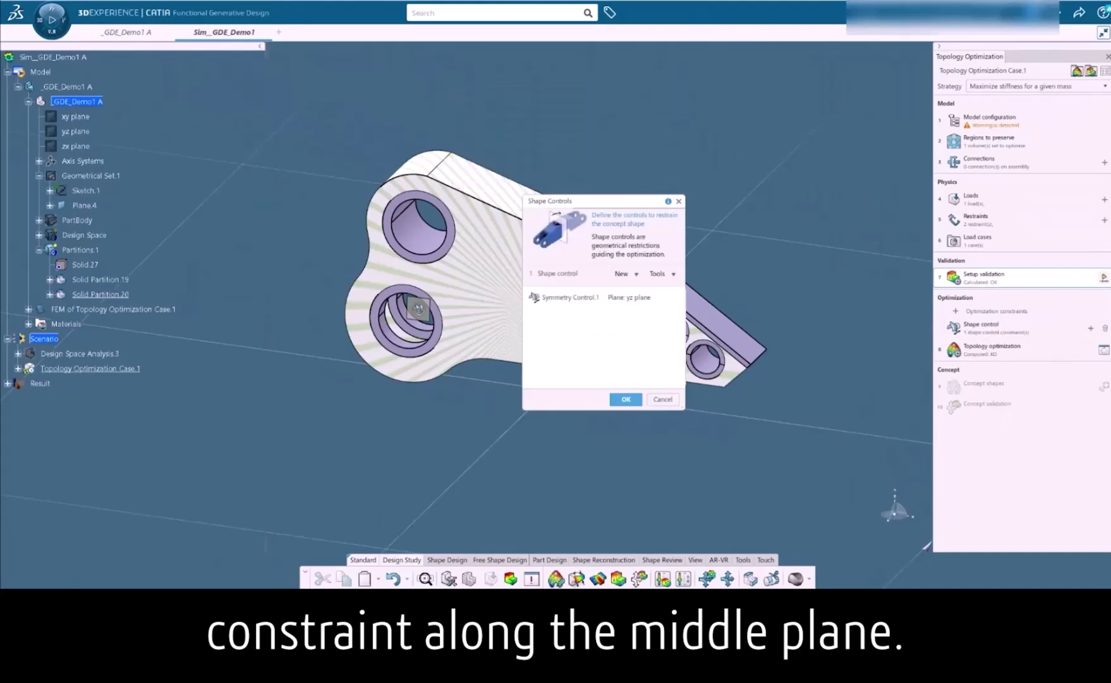
click(626, 399)
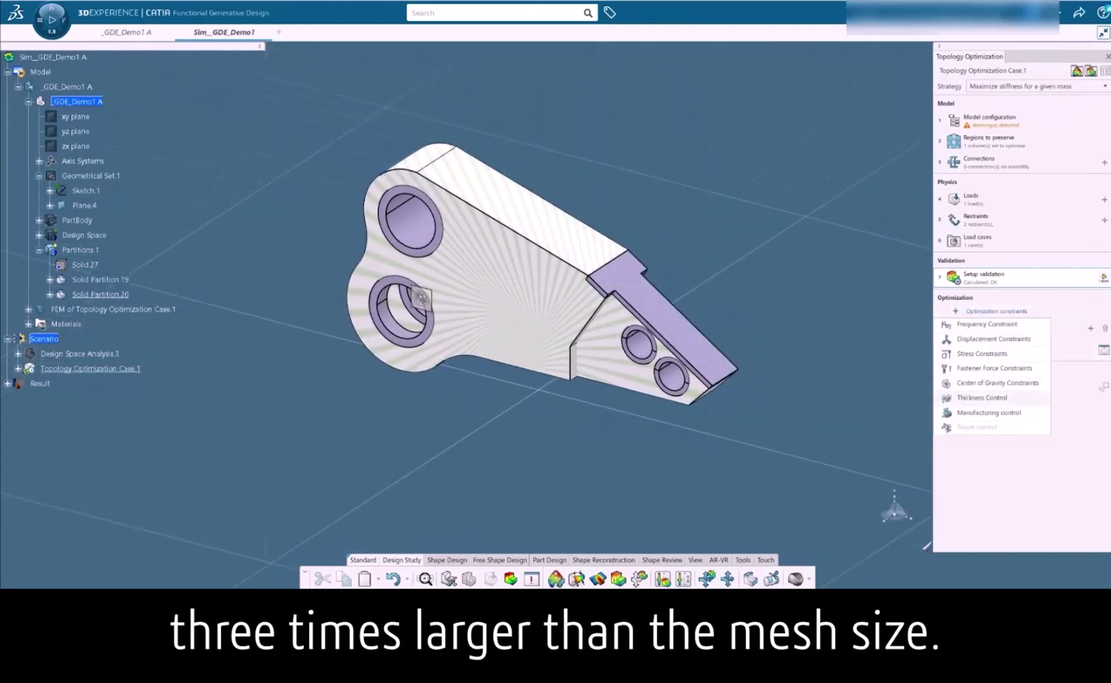
Add a thickness control with a minimum of 9 mm and a maximum of 15 mm
click(982, 397)
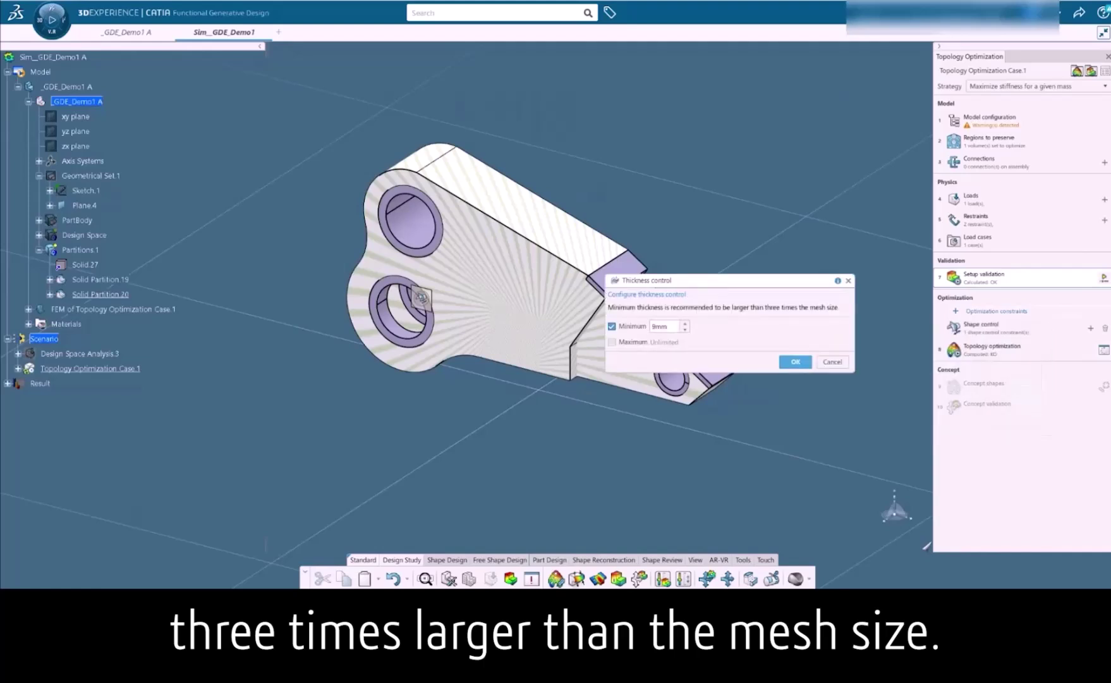
drag(653, 342, 669, 342)
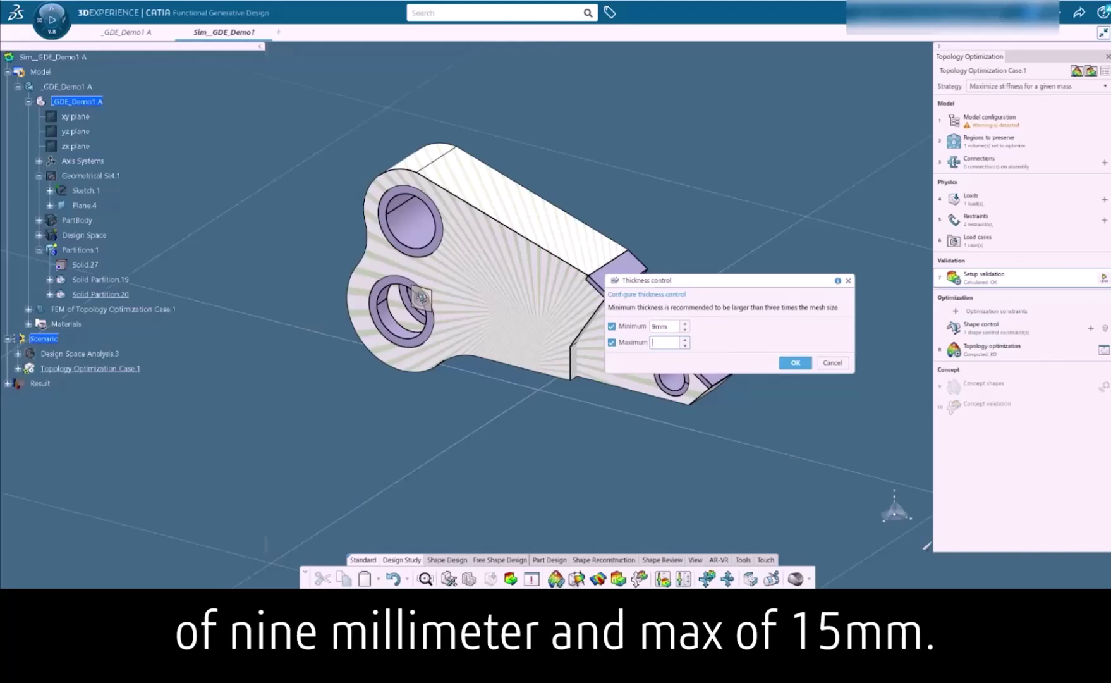
key(Return)
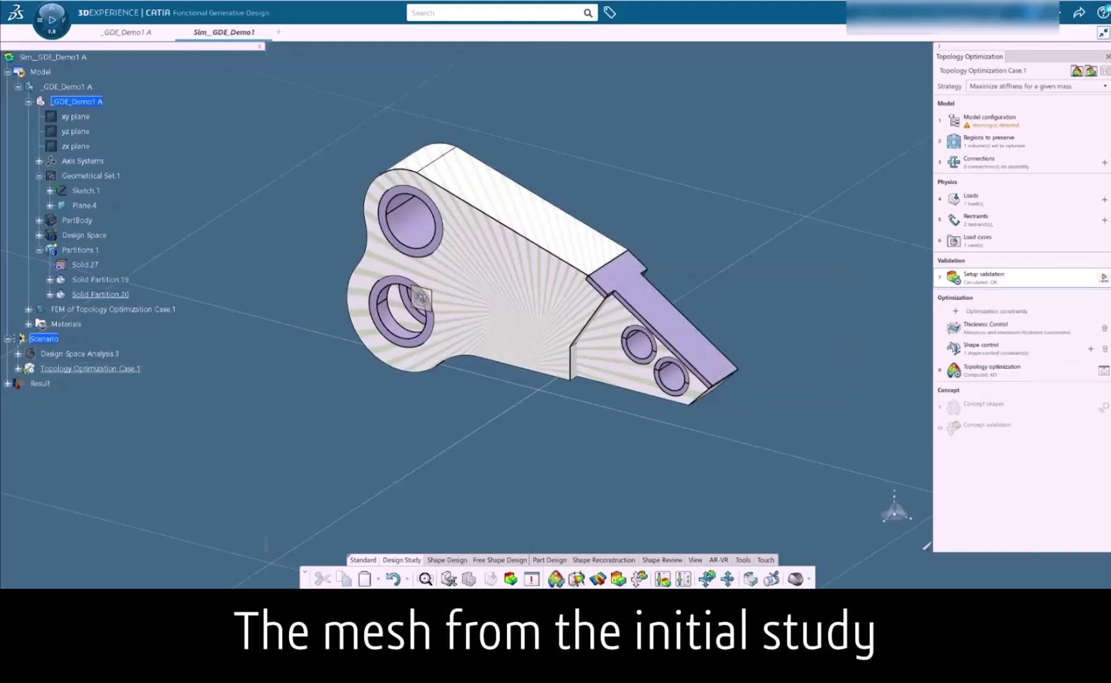
Set the topology optimization's relative mass constraint to 30% and open its simulation run settings
click(992, 370)
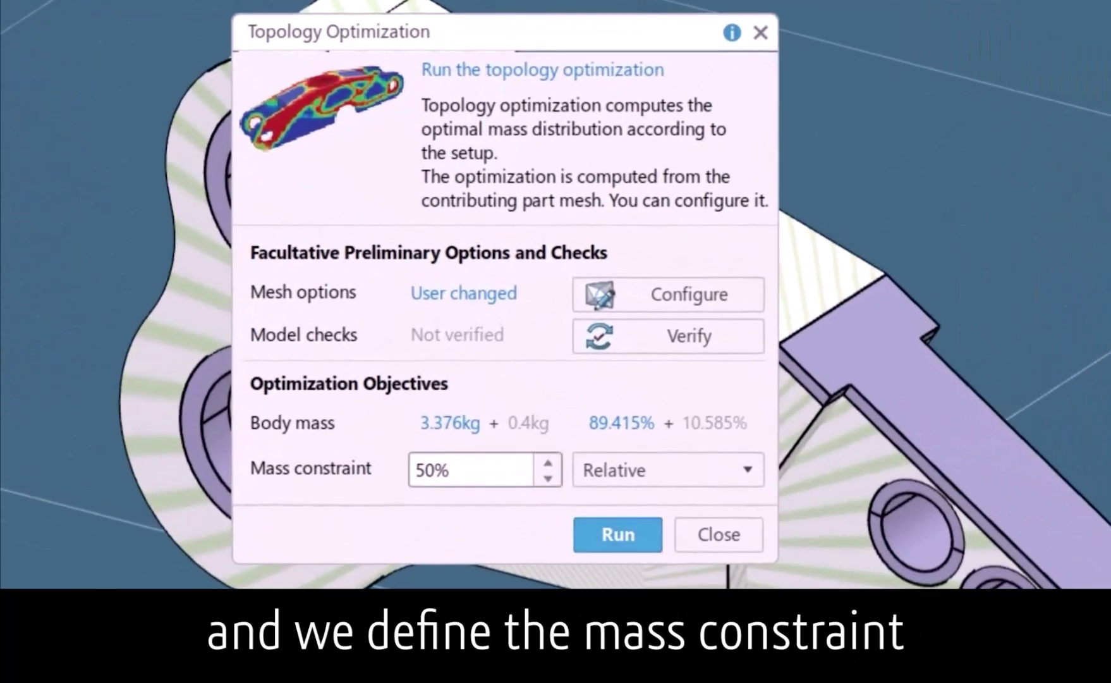
text(30)
key(Return)
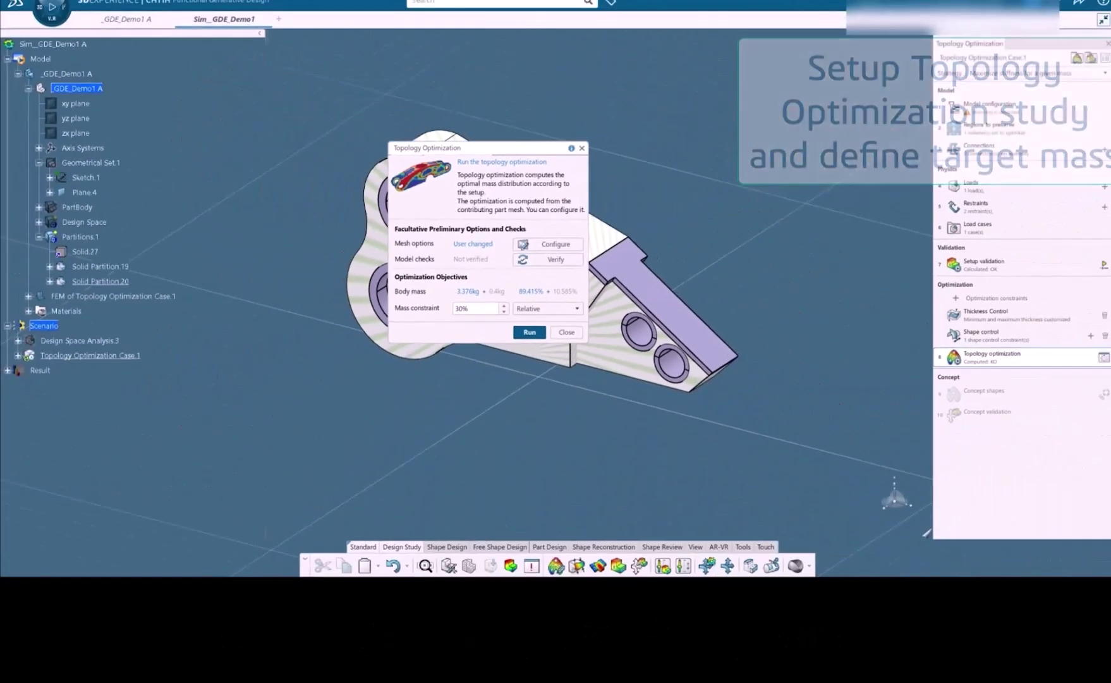
click(529, 332)
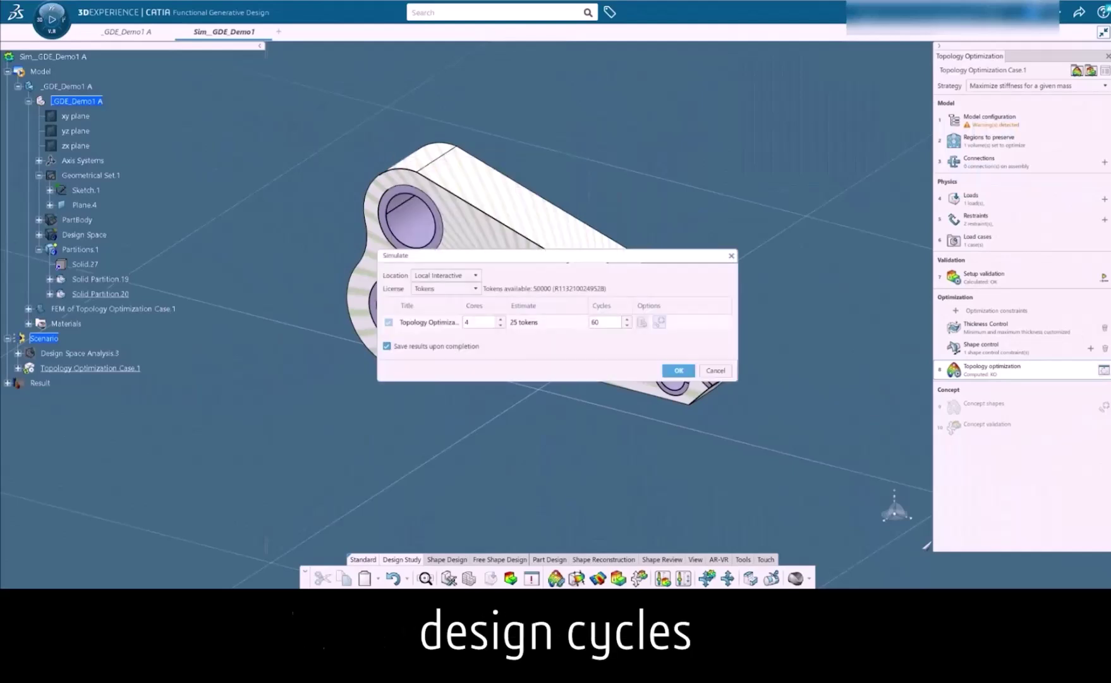
click(441, 298)
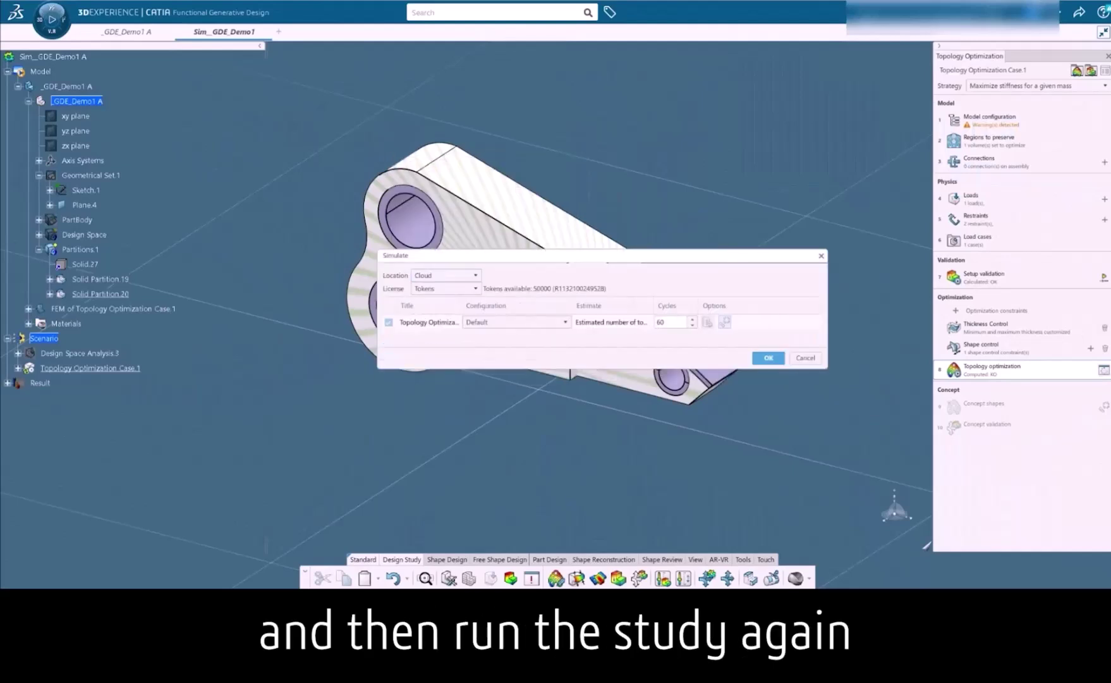
click(515, 322)
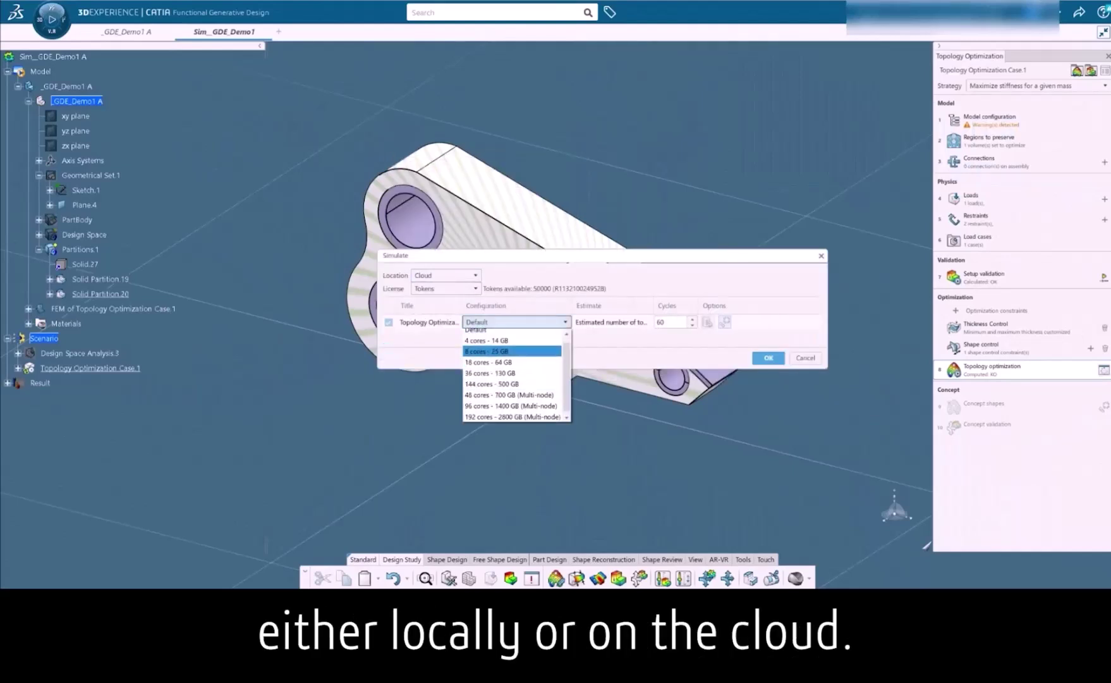
click(487, 330)
click(441, 287)
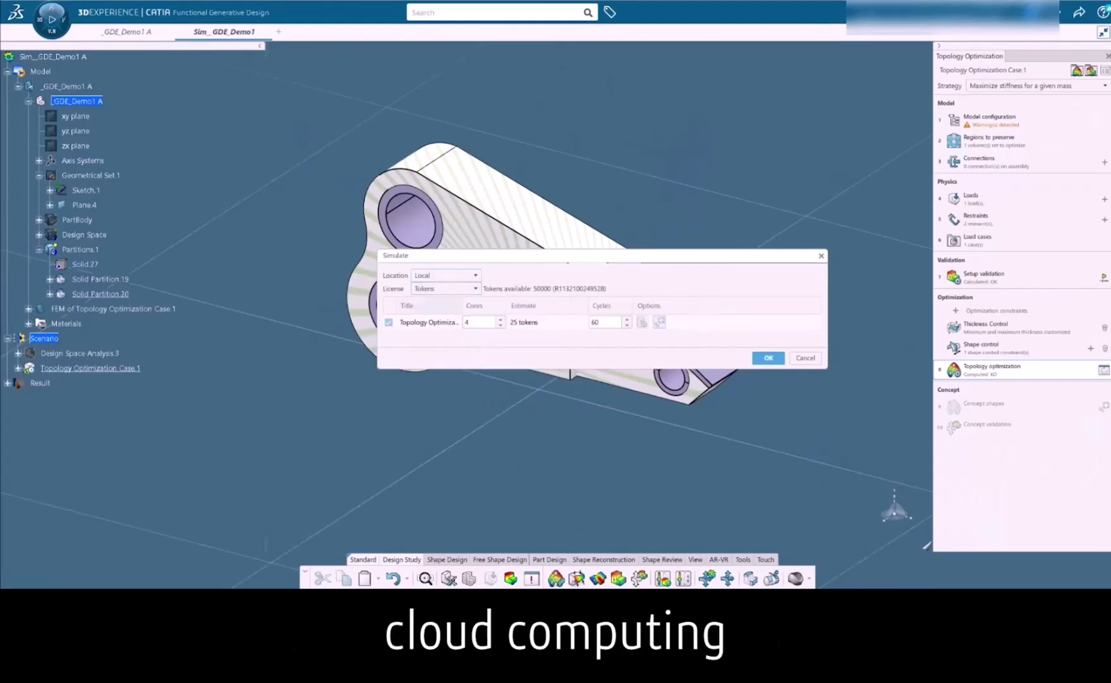
click(446, 275)
click(440, 309)
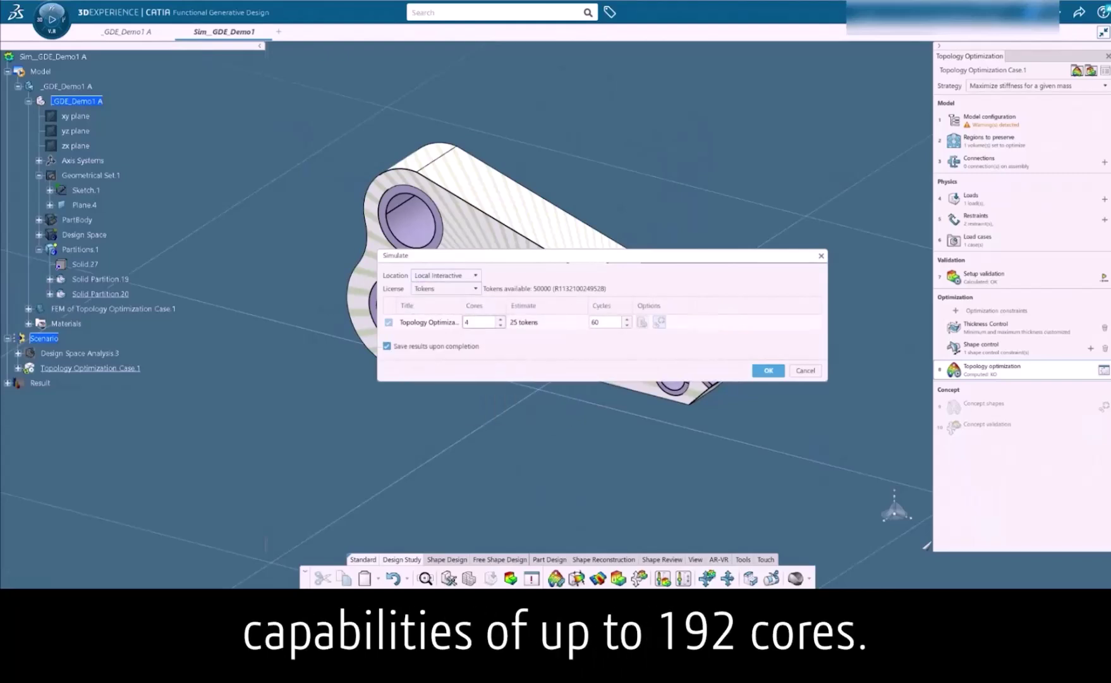
Run the topology optimization on 8 cores and dismiss the job summary once it completes
double_click(482, 322)
text(8)
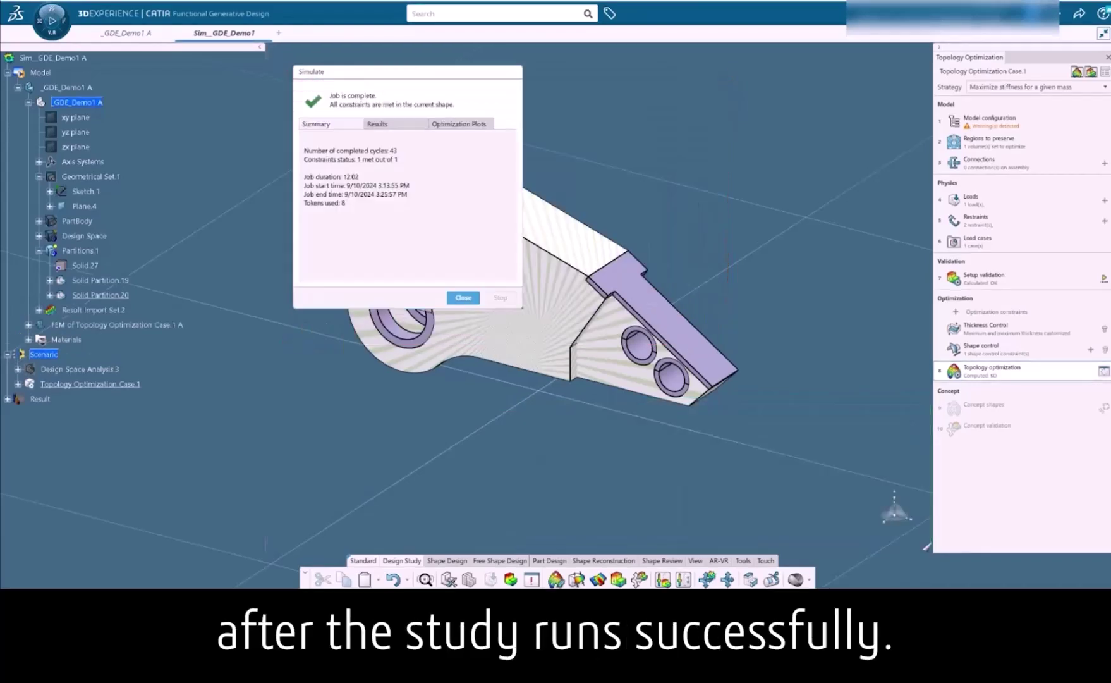
click(464, 297)
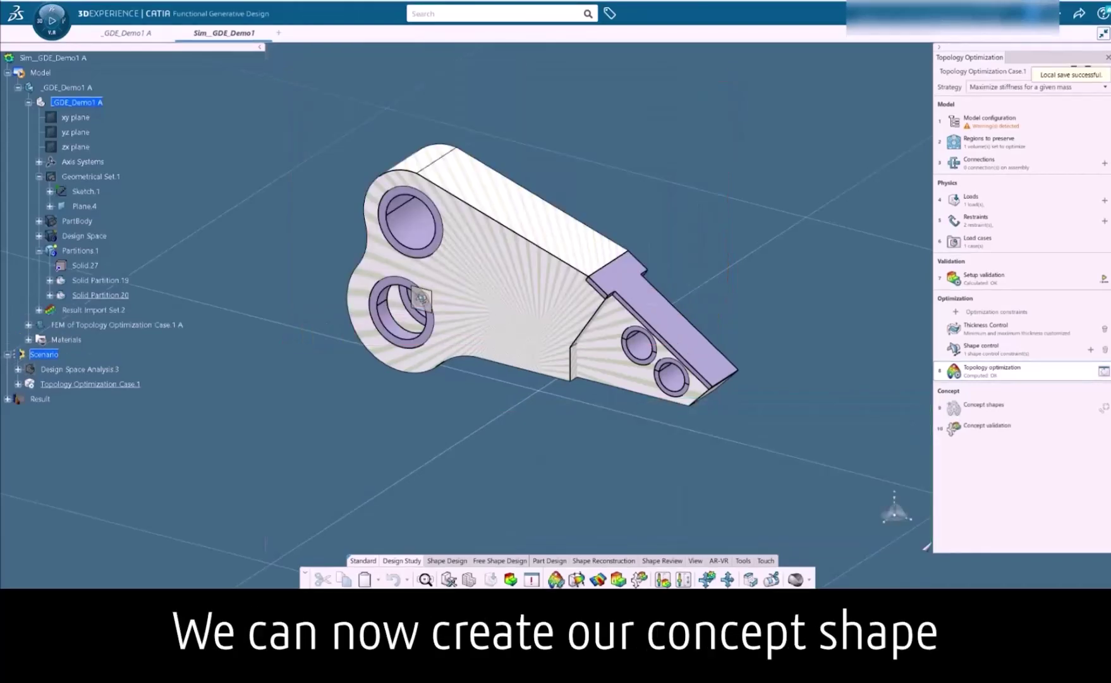
Start a concept shape from the optimization result and try a cutting value of 58 before restoring Follow optimization
click(984, 407)
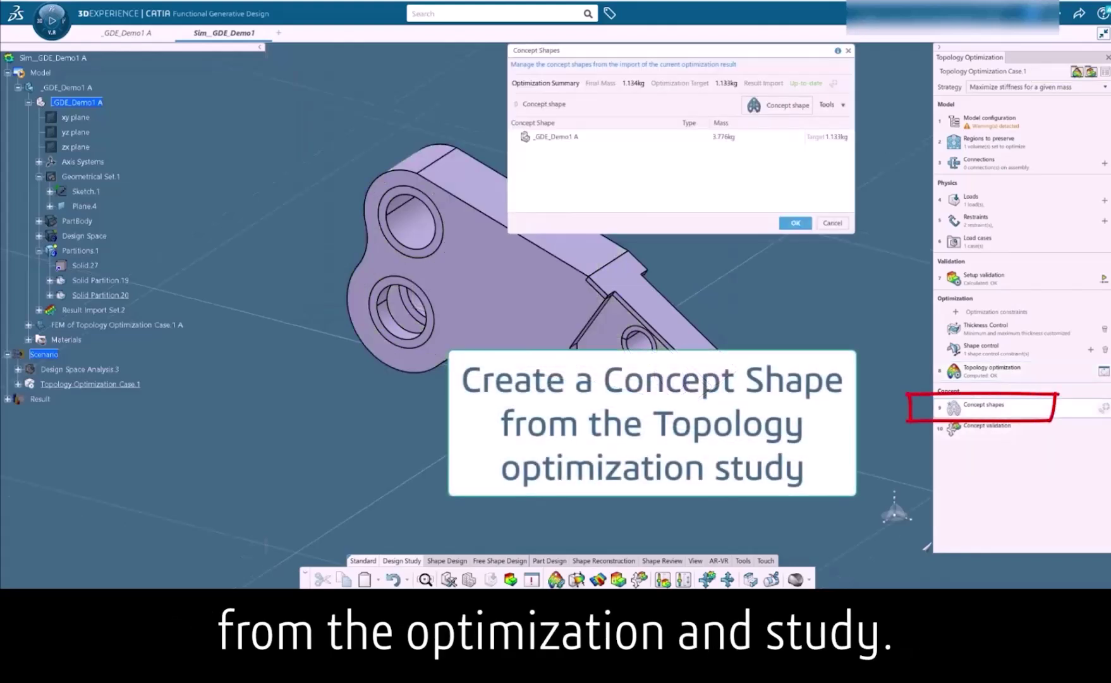
click(777, 105)
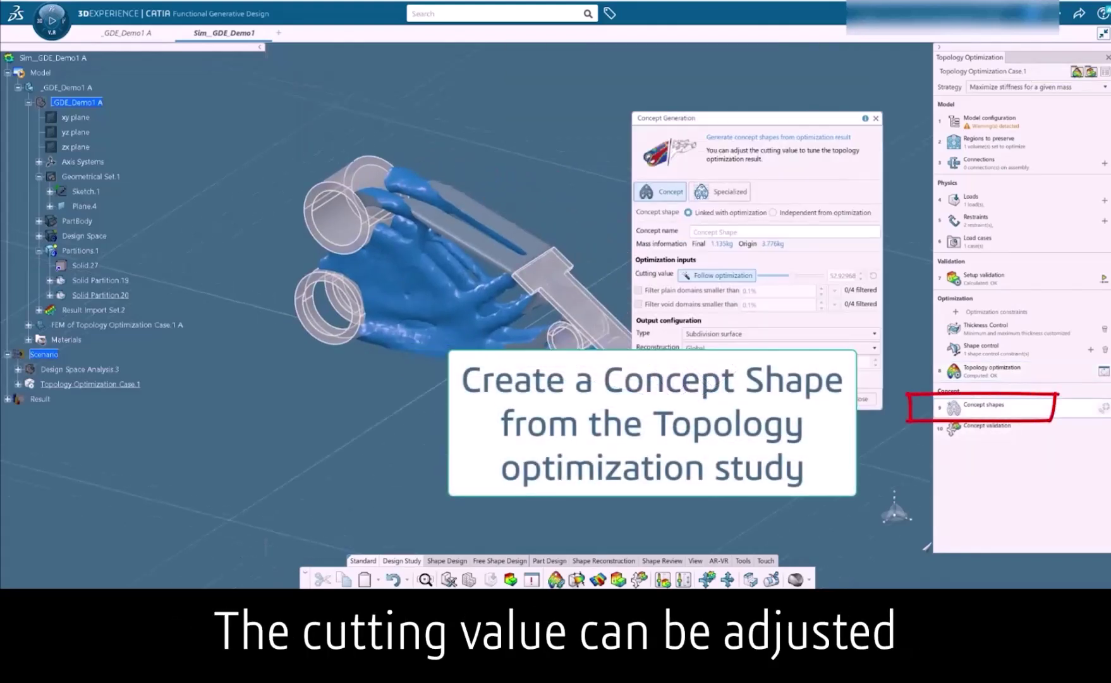
mouse_move(792, 276)
mouse_down()
mouse_move(781, 275)
mouse_move(796, 275)
mouse_up()
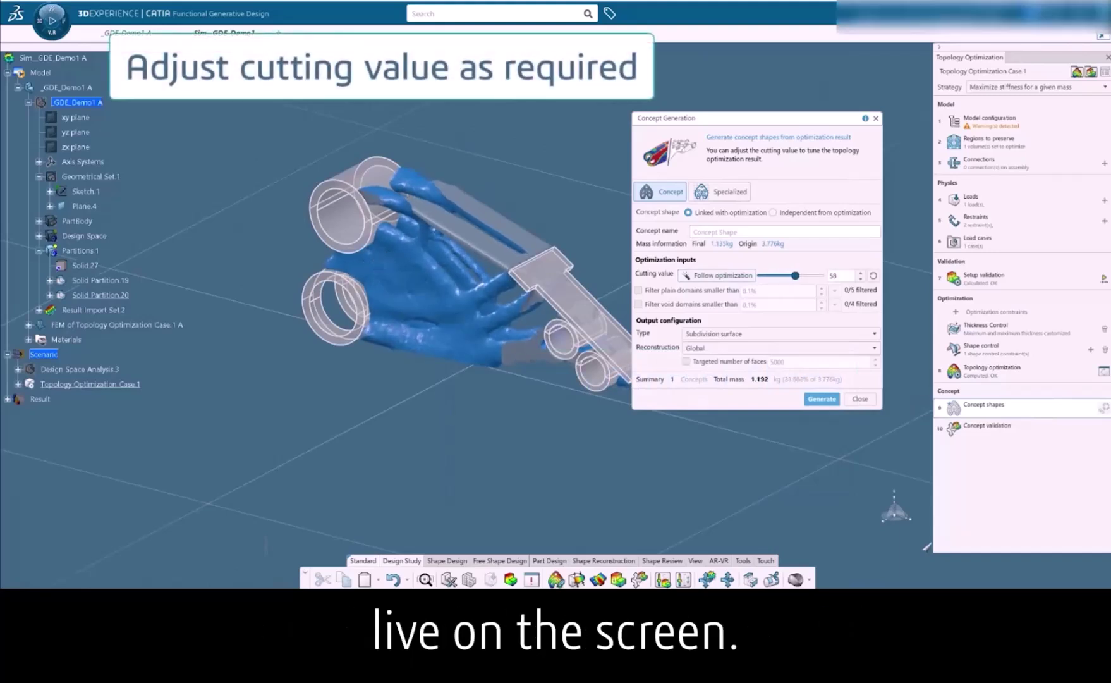
click(717, 275)
Try filtering plain domains smaller than 0.031% and examine the list of plain domains
click(638, 290)
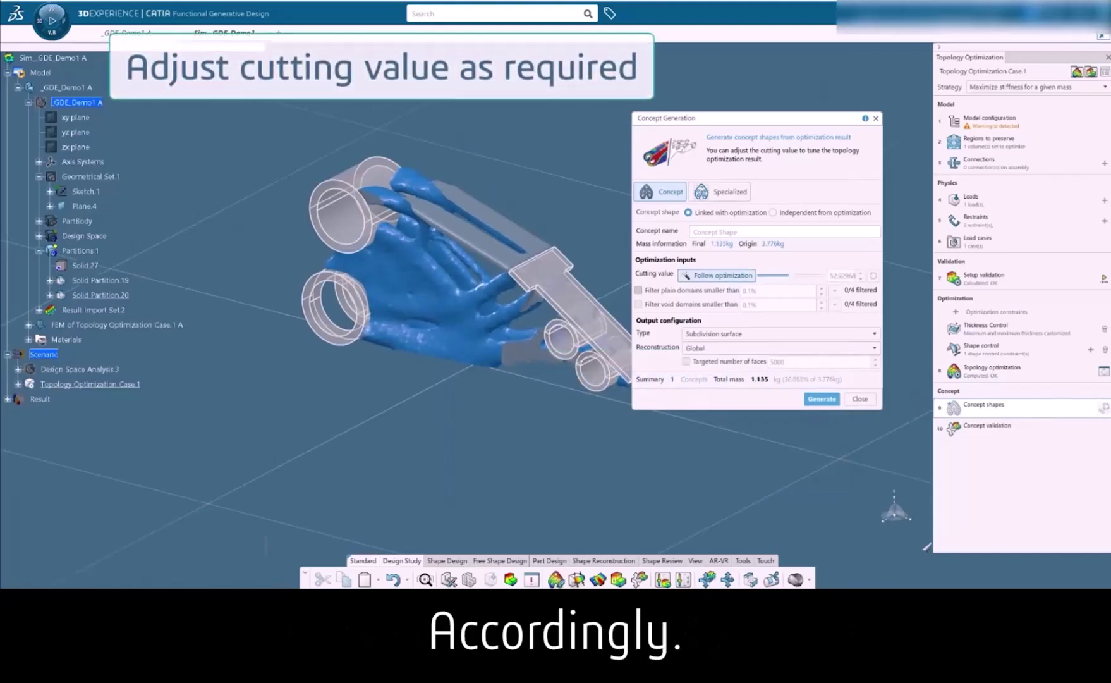
click(834, 290)
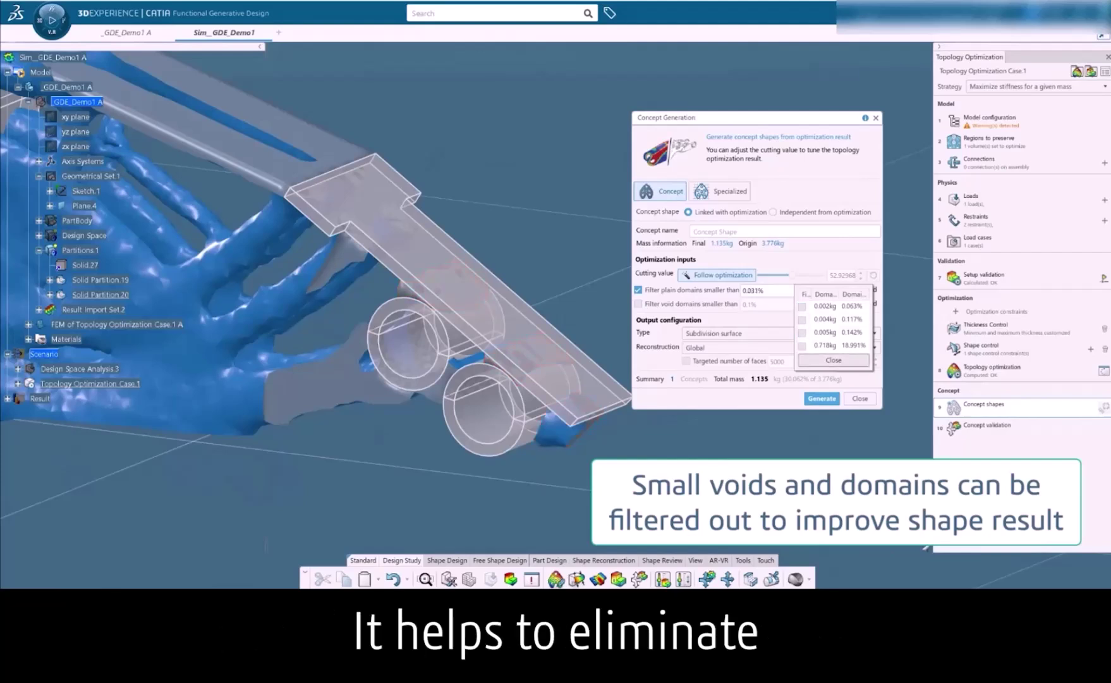
key(Escape)
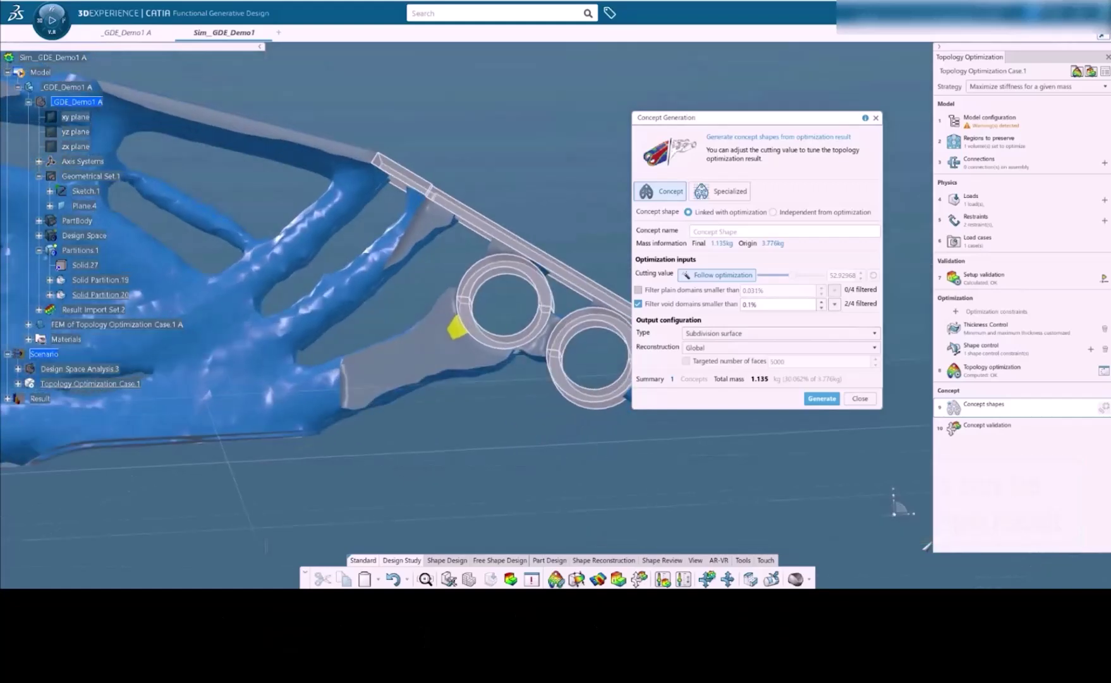
Filter void domains smaller than 1.1%, toggling the 0.422% void domain off and back on in the filter list
click(639, 303)
click(638, 304)
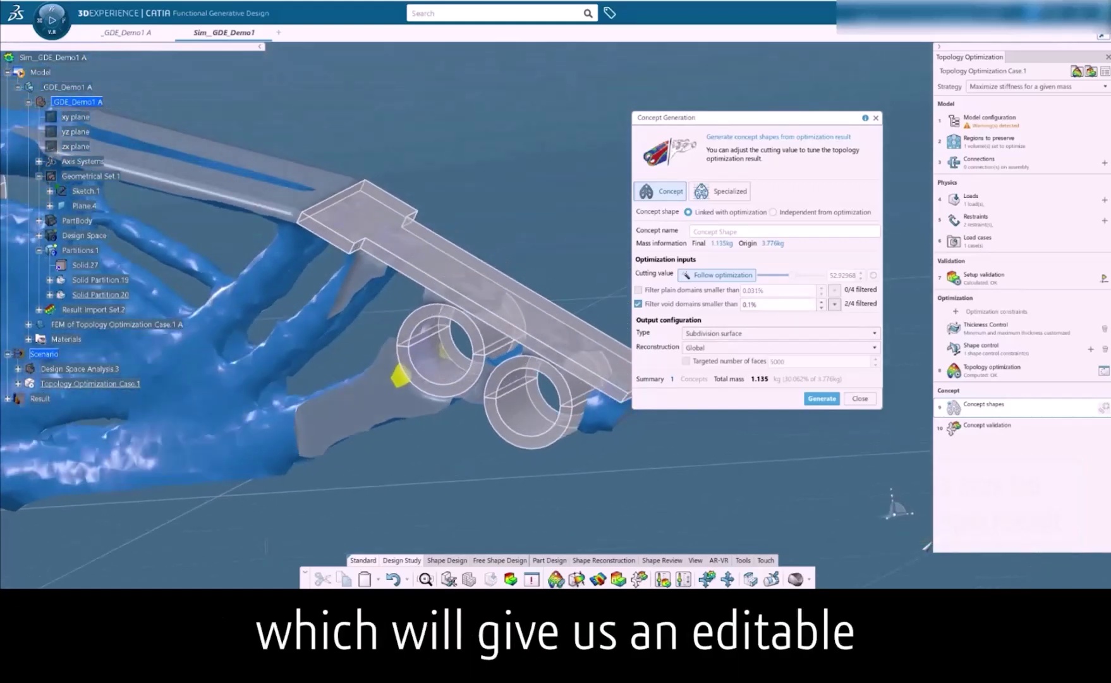
text(1.1)
click(834, 304)
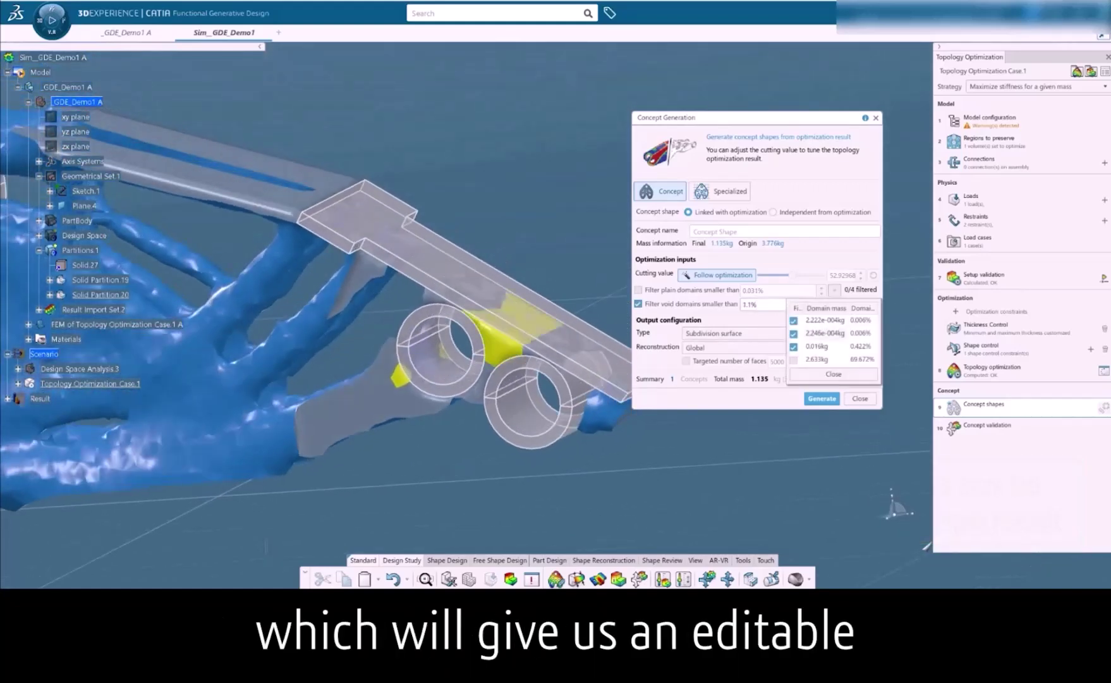
click(794, 347)
click(794, 346)
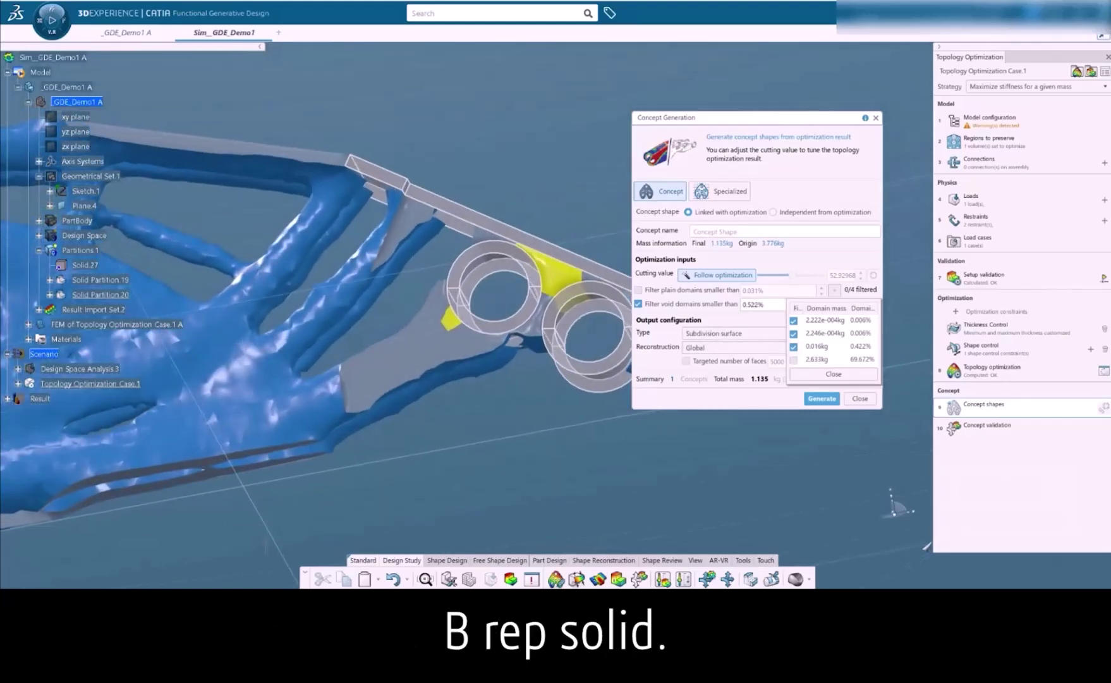
Filter the three smallest void domains, up to the 0.422% one, with a 0.522% threshold and close the domain list
click(793, 321)
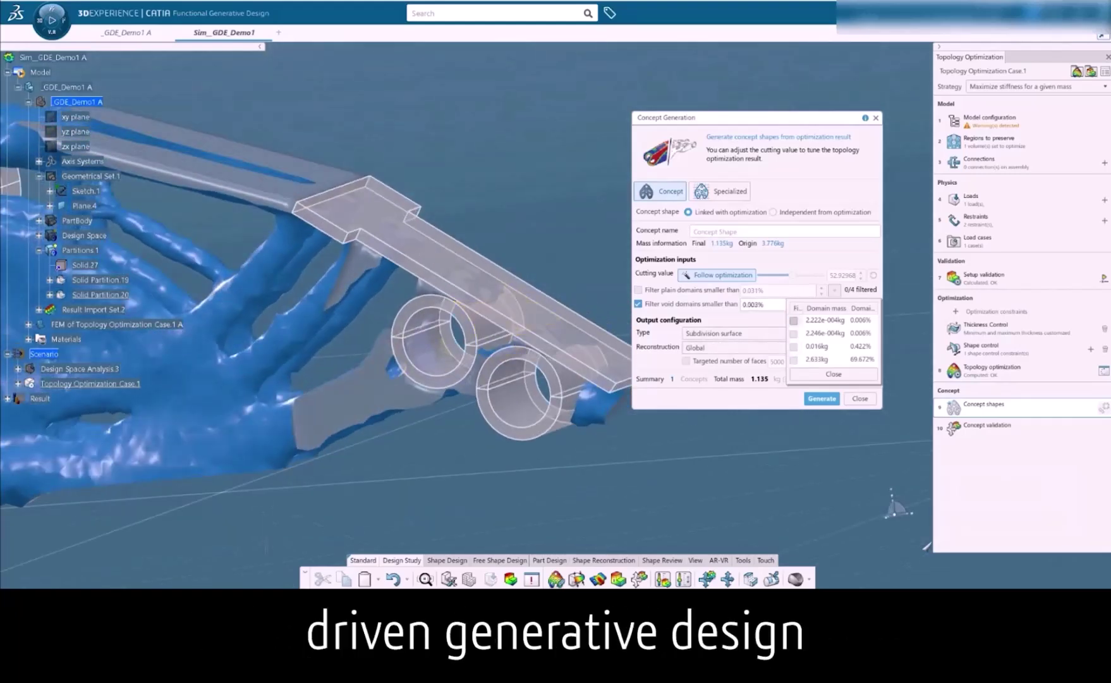
click(794, 346)
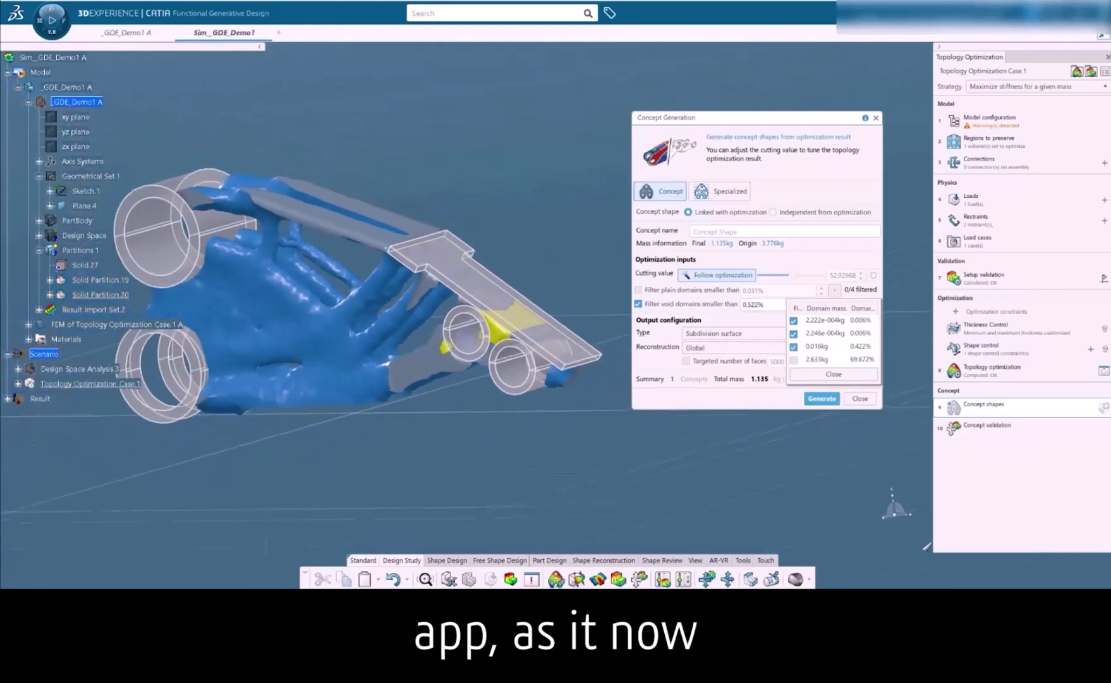
click(834, 374)
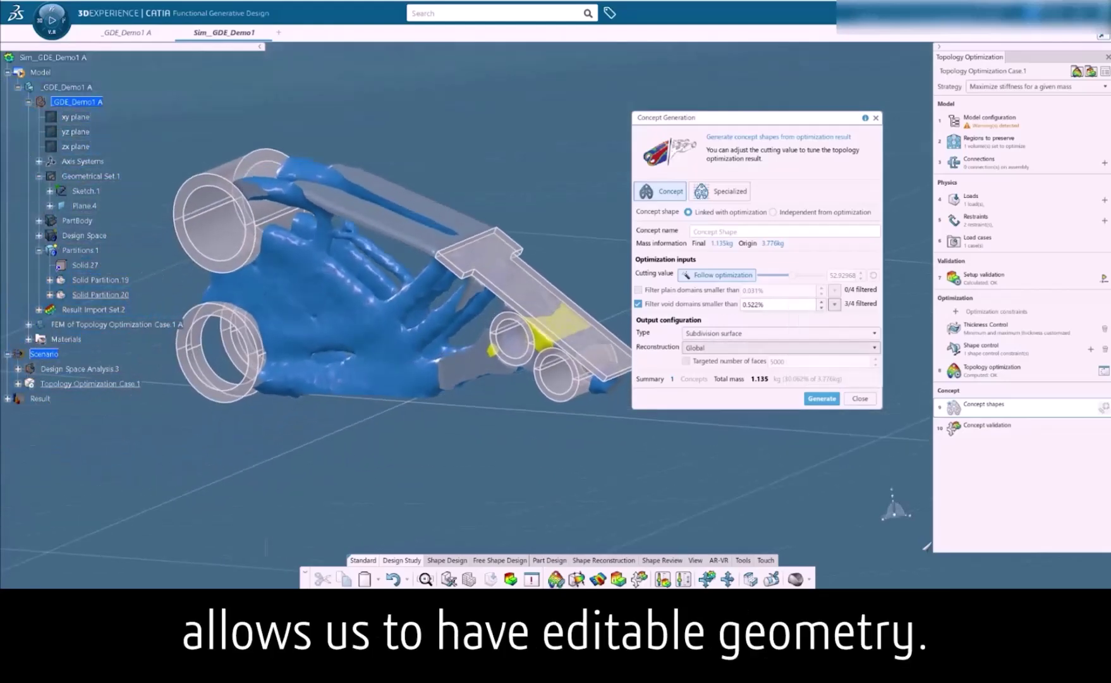
Enable a targeted number of faces of 5000, keep Subdivision surface as the output type, and generate the concept shape
click(686, 361)
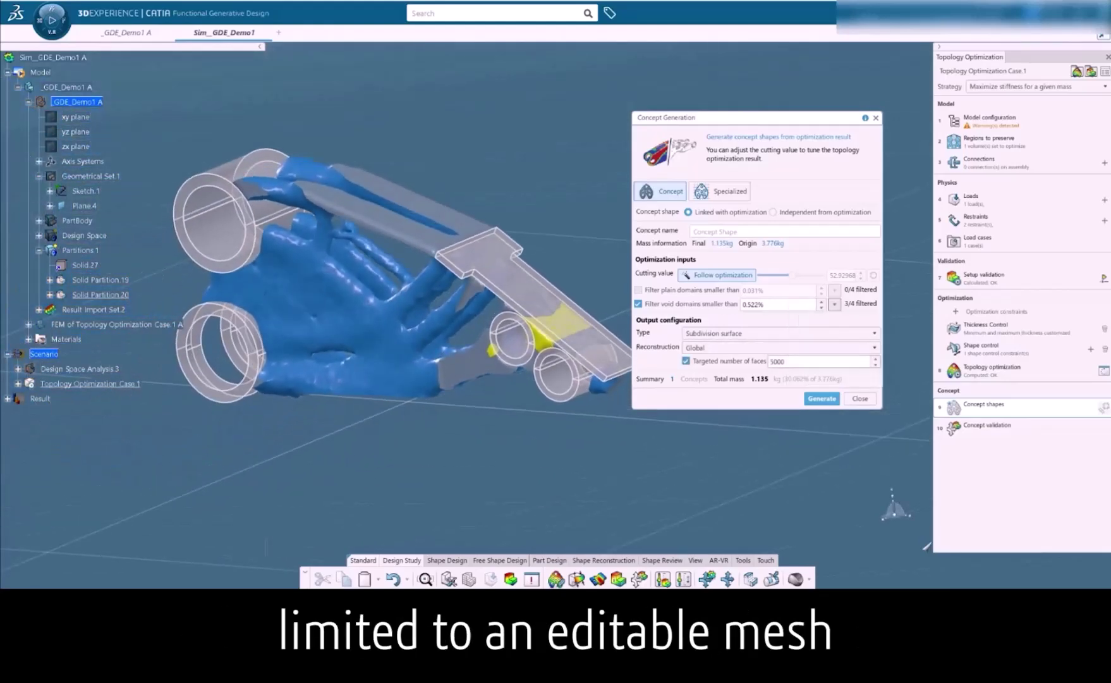
click(780, 333)
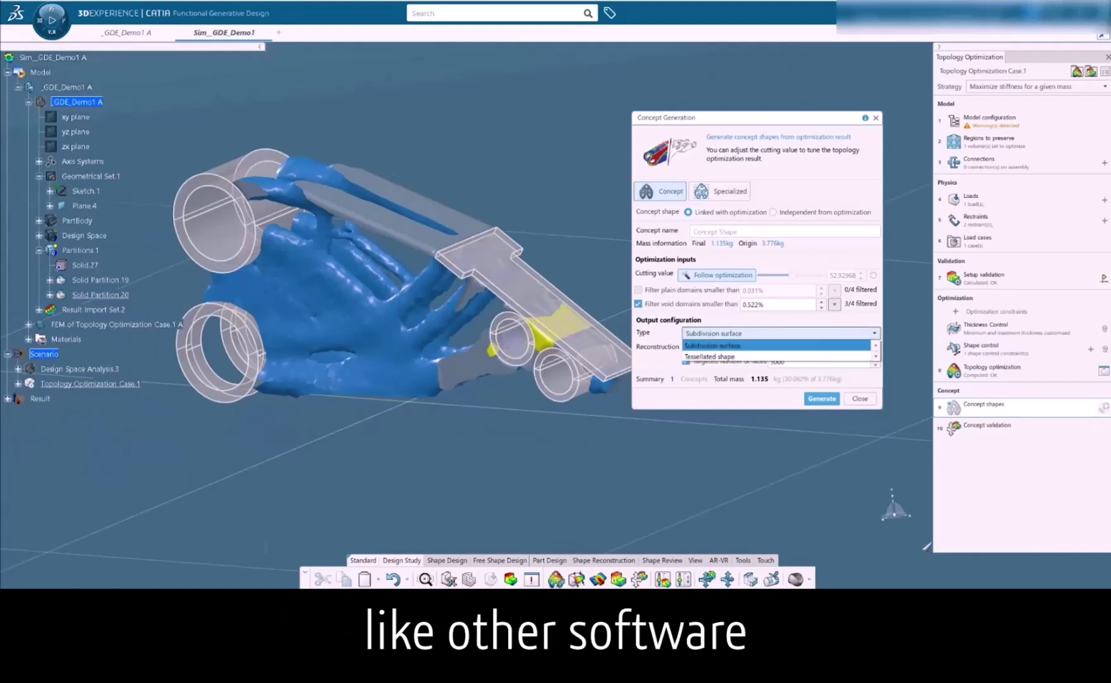
click(777, 345)
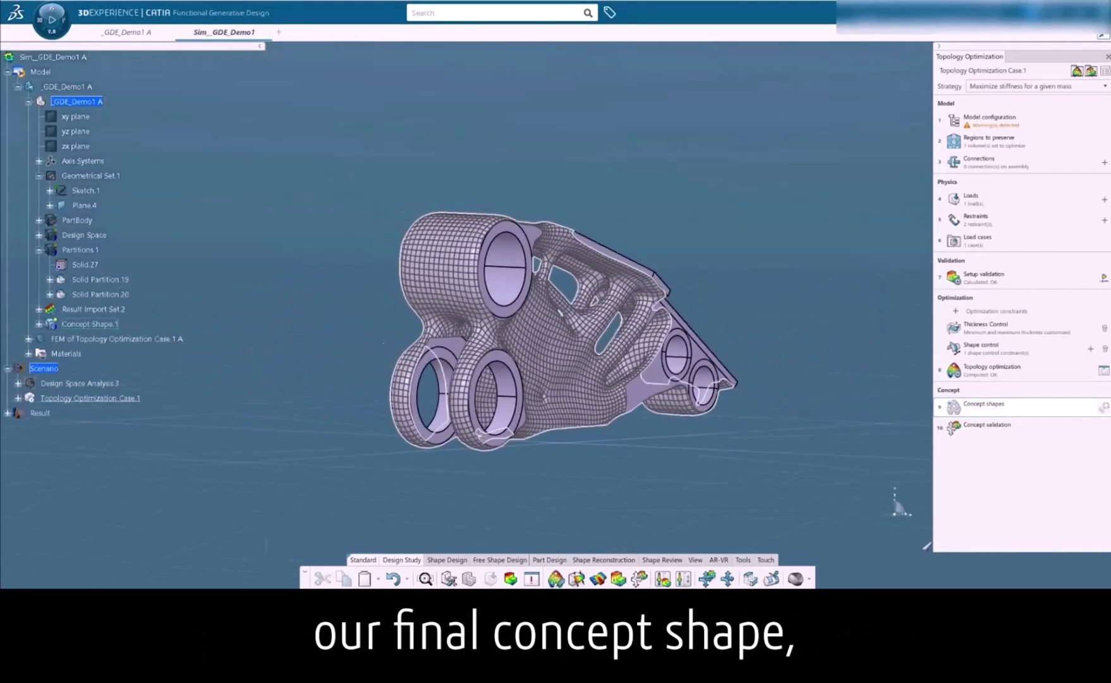
Create a concept validation case for Concept Shape.1 and run its analysis
click(987, 425)
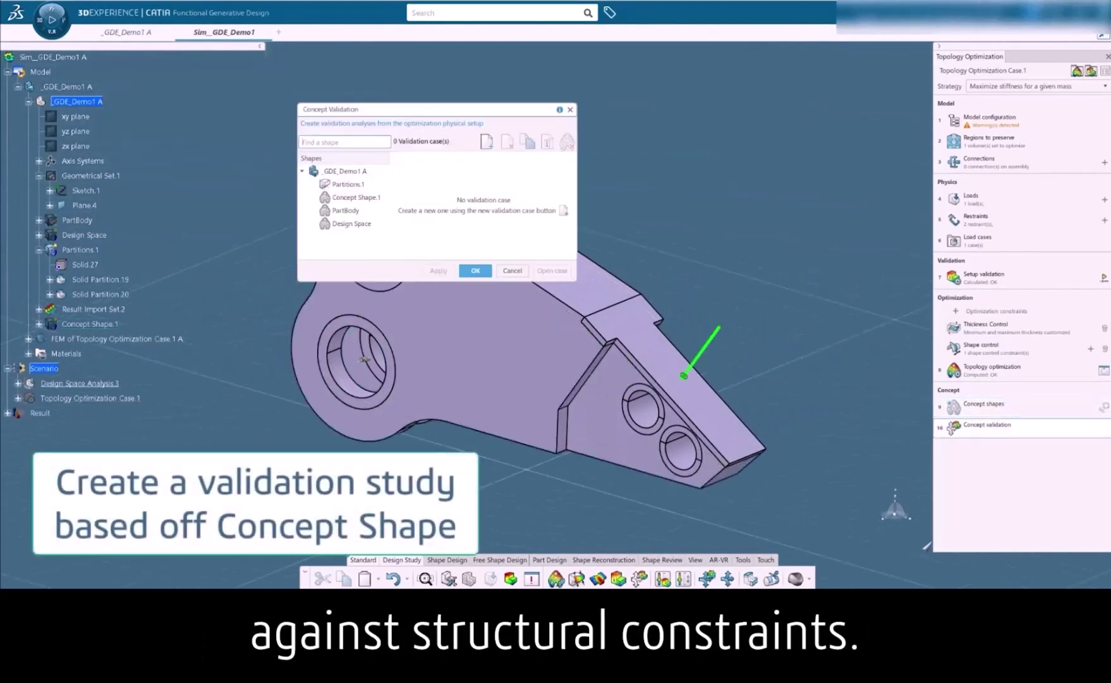
click(356, 197)
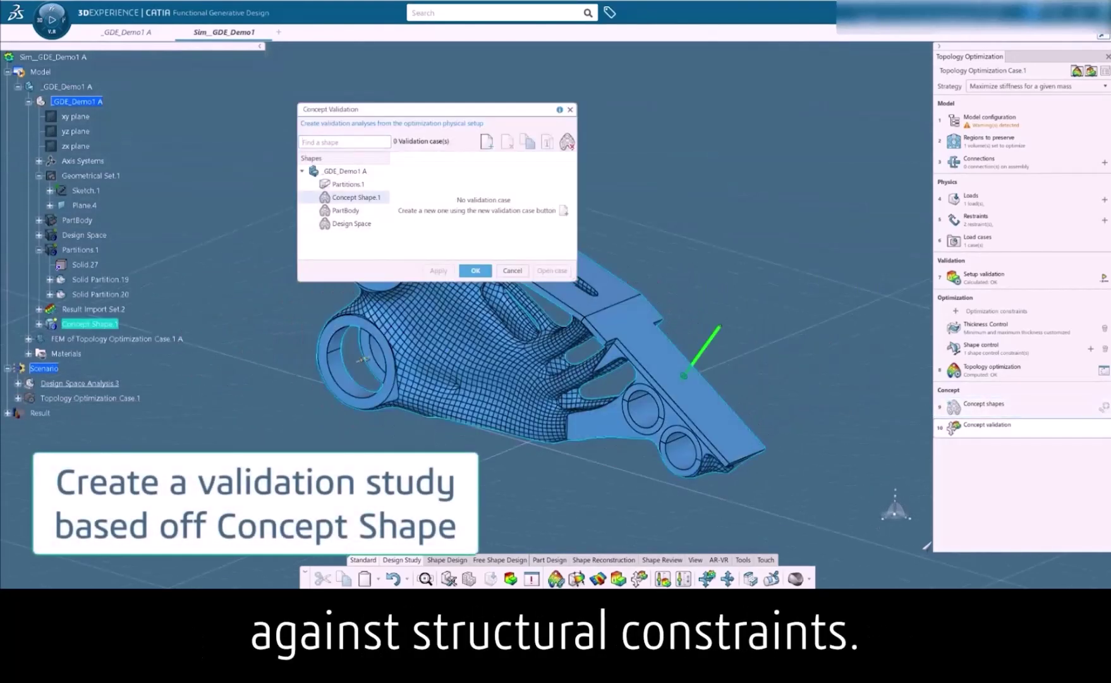
click(486, 142)
click(475, 271)
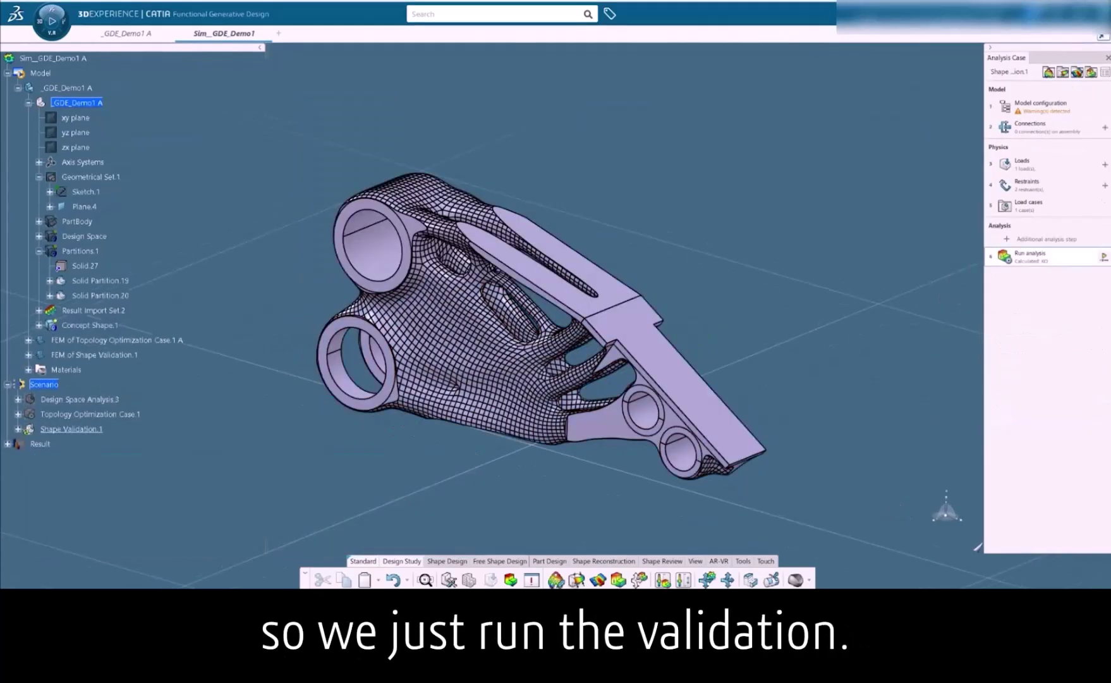
key(Return)
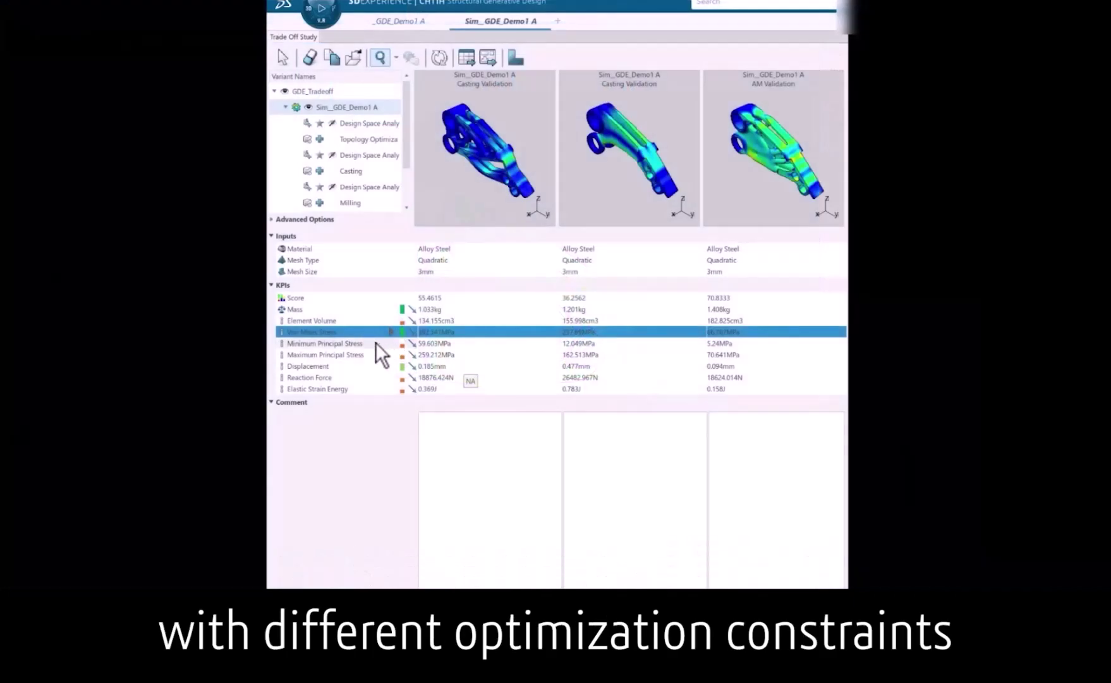
Compare the Casting and AM validation variants by minimum principal stress and displacement in the trade-off study, examining their result plots
click(375, 342)
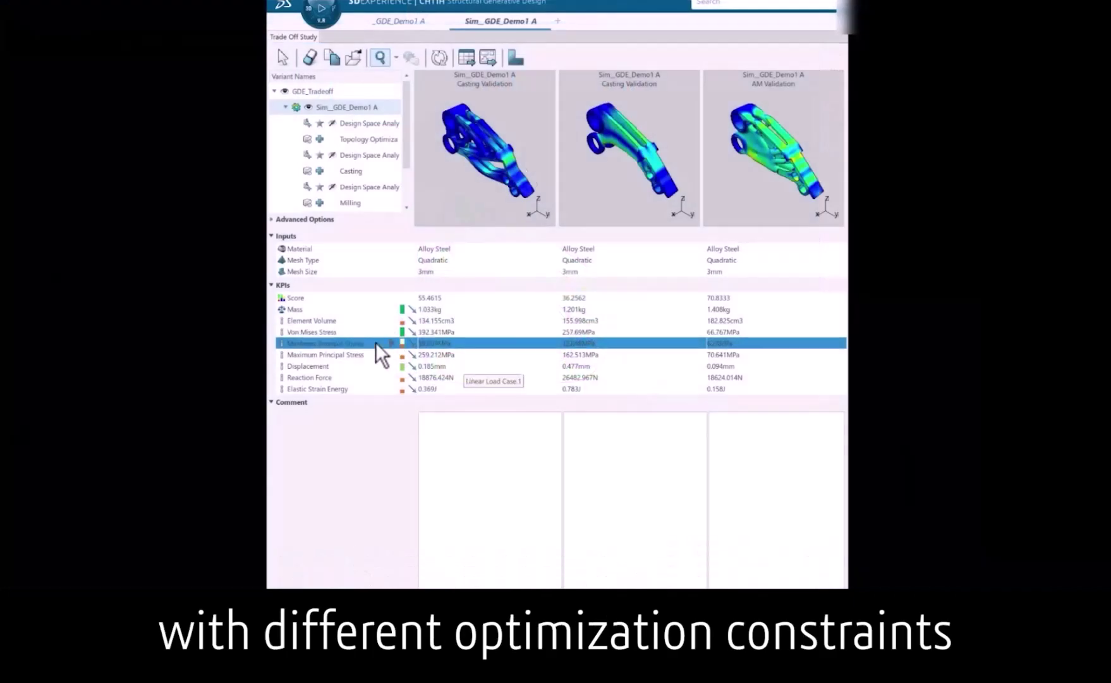
click(377, 361)
middle_drag(509, 163, 542, 178)
middle_drag(643, 183, 638, 149)
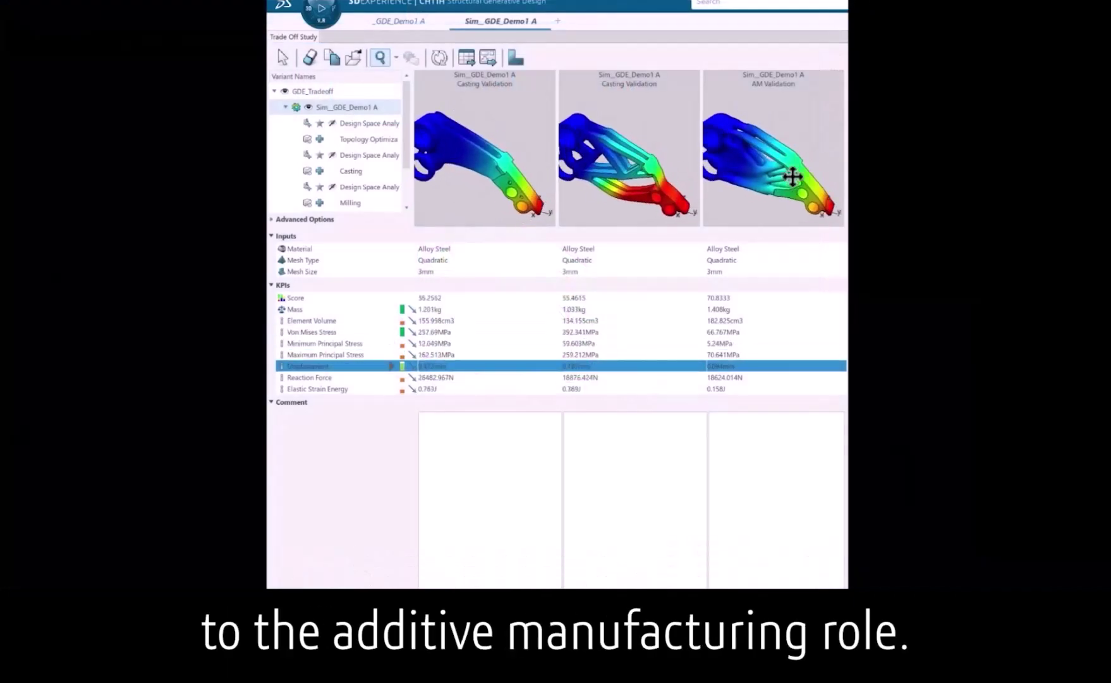